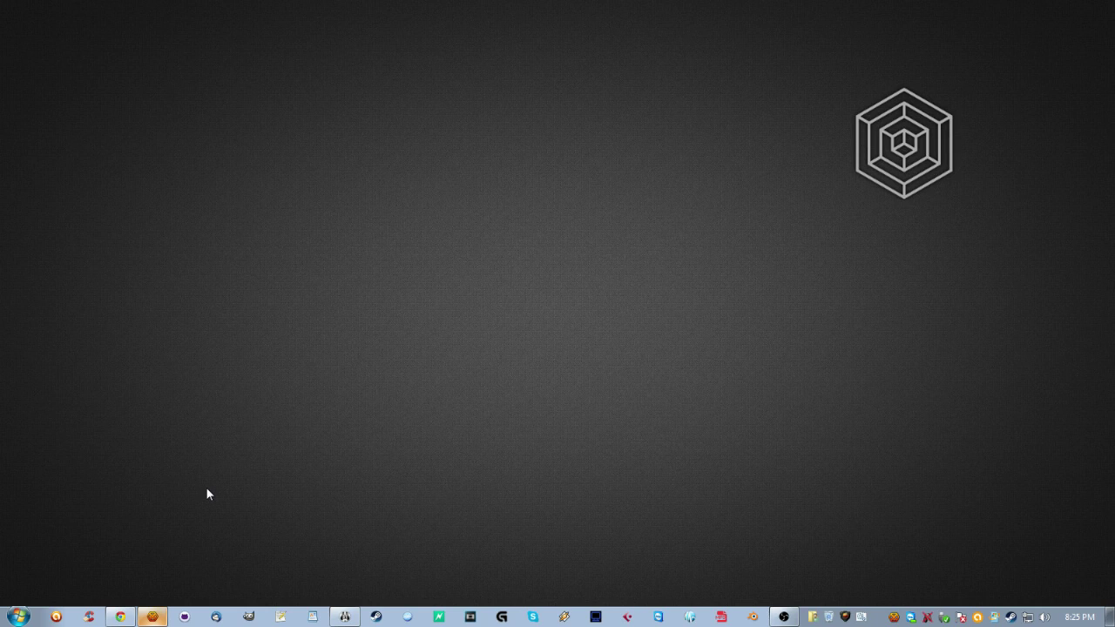
# Step: Open Downloads from the Start menu and open the Sauerbraten folder, listing its 12 items
pyautogui.click(19, 616)
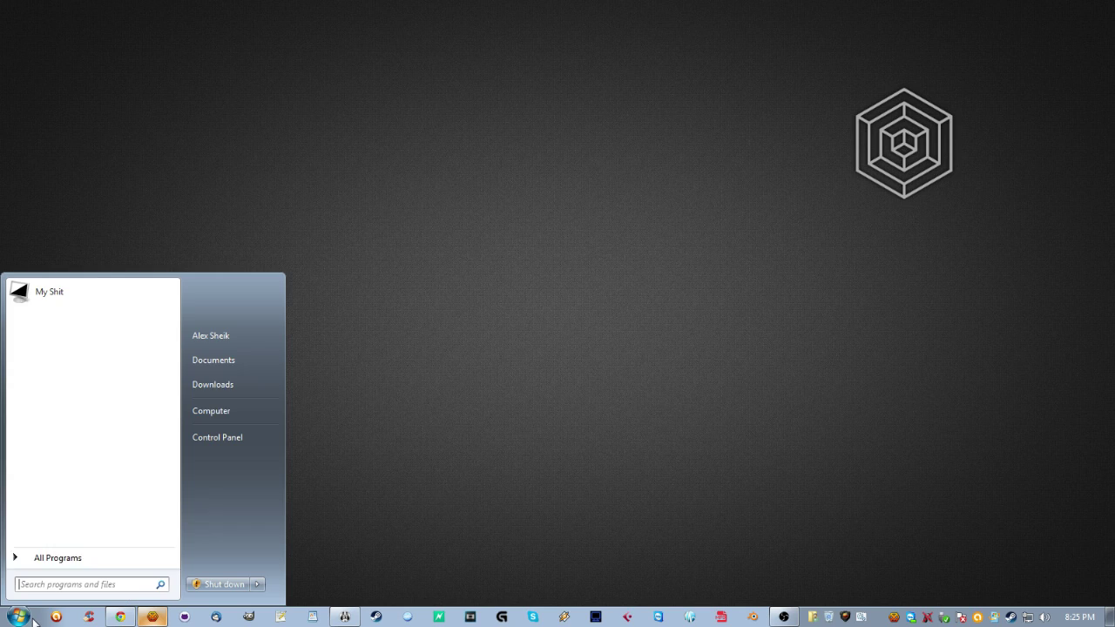
pyautogui.click(223, 383)
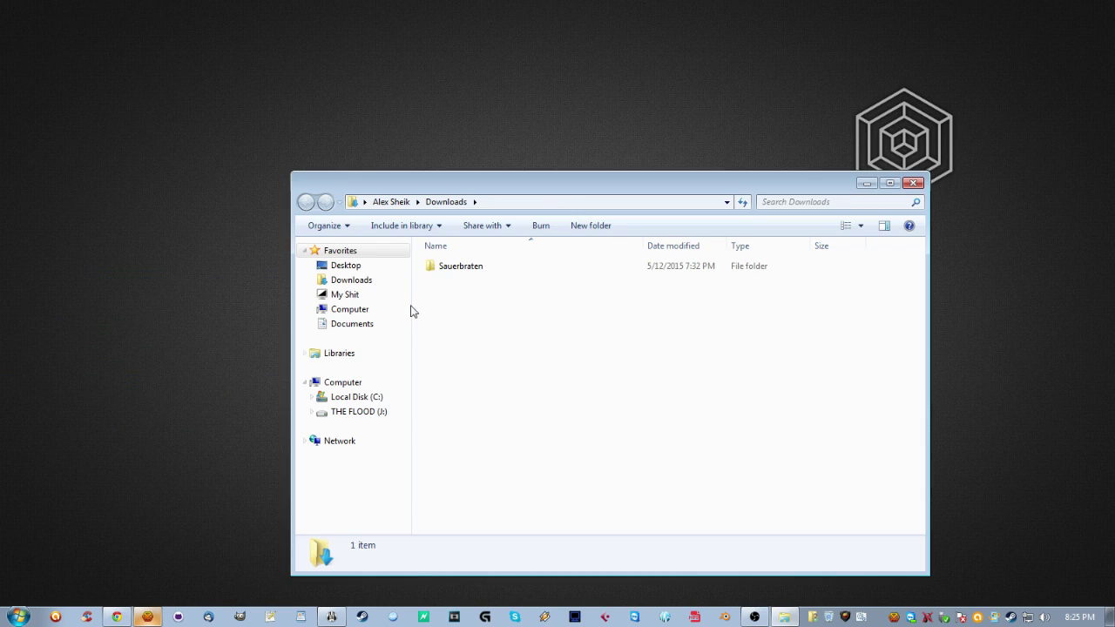
pyautogui.click(479, 270)
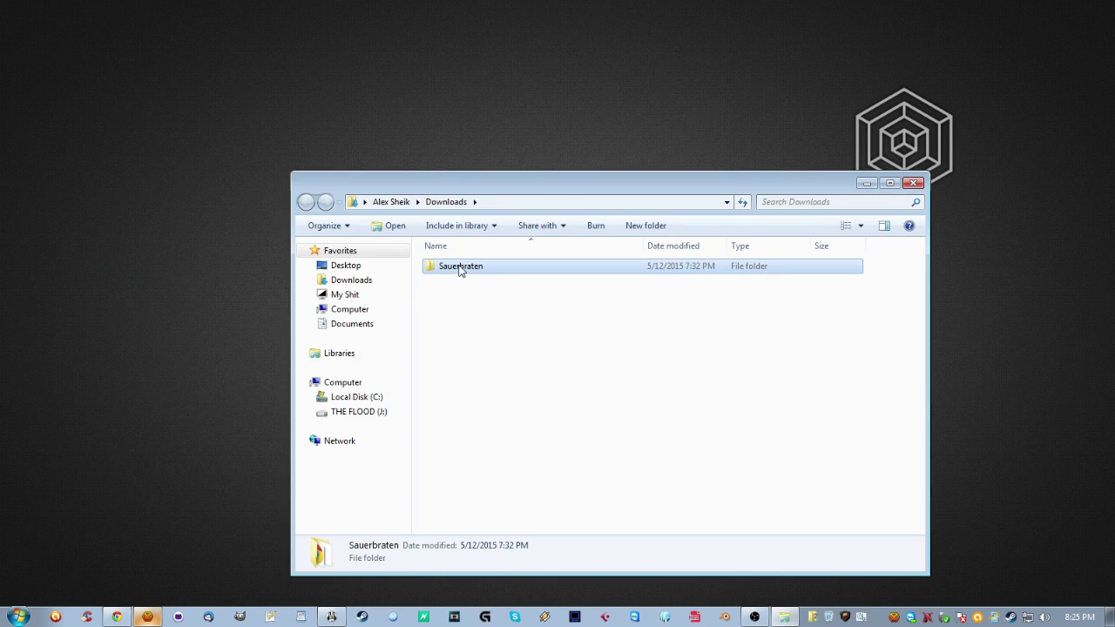
pyautogui.click(468, 296)
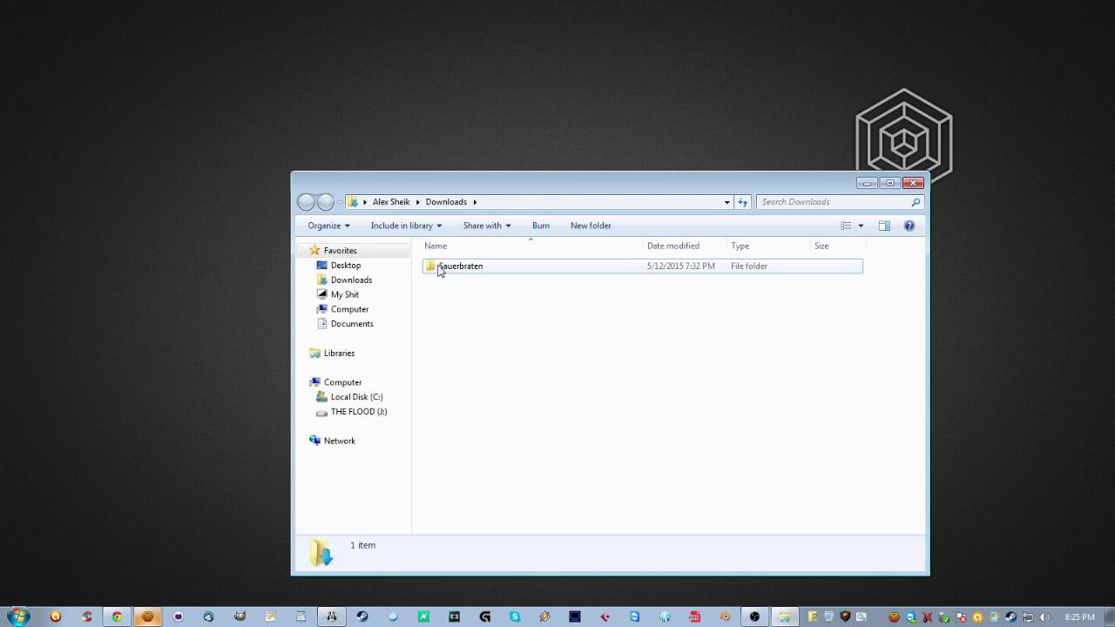
pyautogui.doubleClick(461, 269)
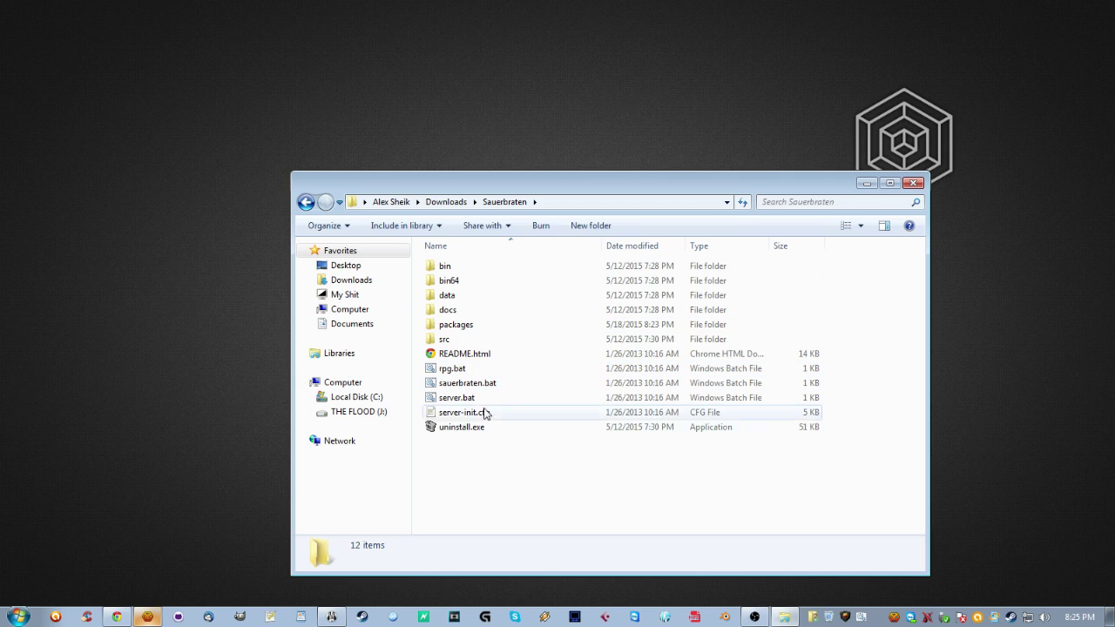
# Step: Open the packages folder and look inside its base subfolder
pyautogui.doubleClick(469, 332)
pyautogui.scroll(-4, 530, 399)
pyautogui.scroll(-12, 530, 399)
pyautogui.scroll(16, 538, 450)
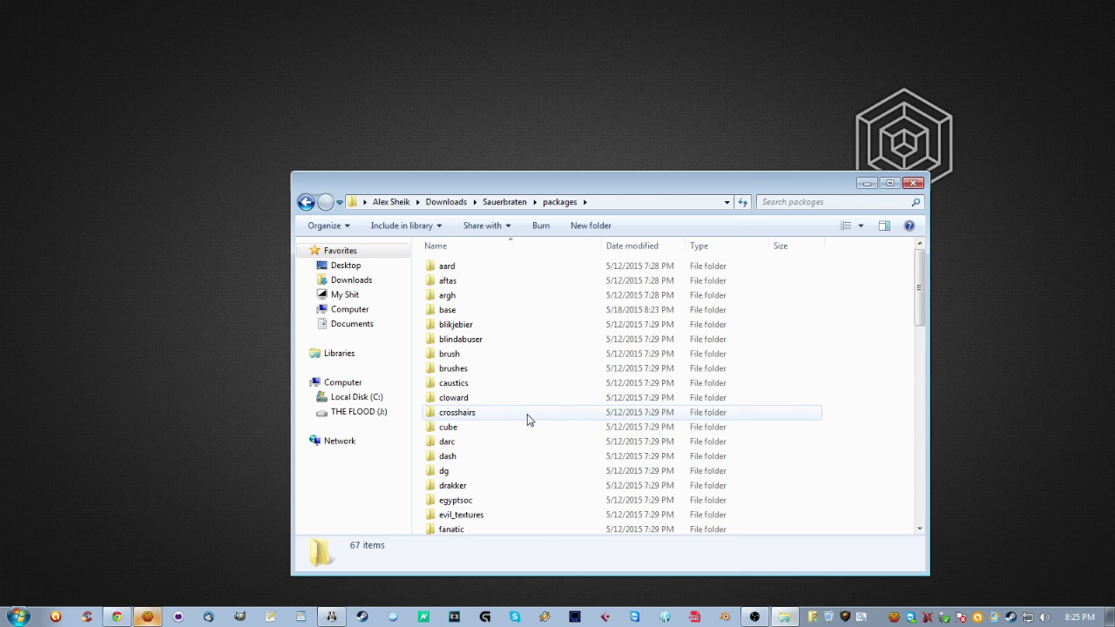
pyautogui.click(459, 315)
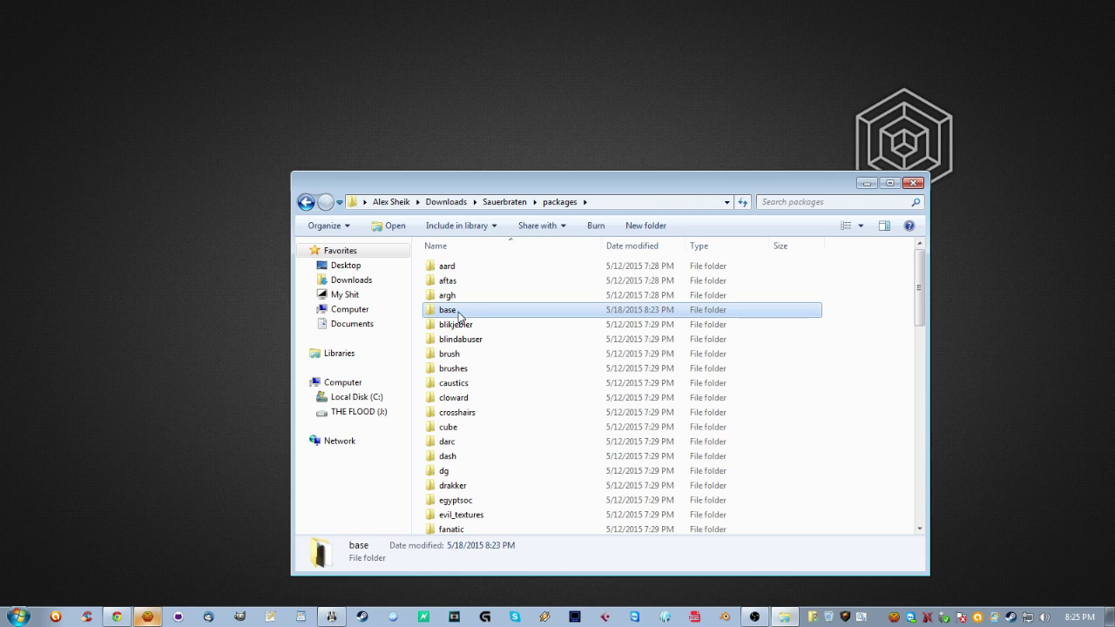
pyautogui.doubleClick(459, 315)
pyautogui.scroll(-15, 499, 396)
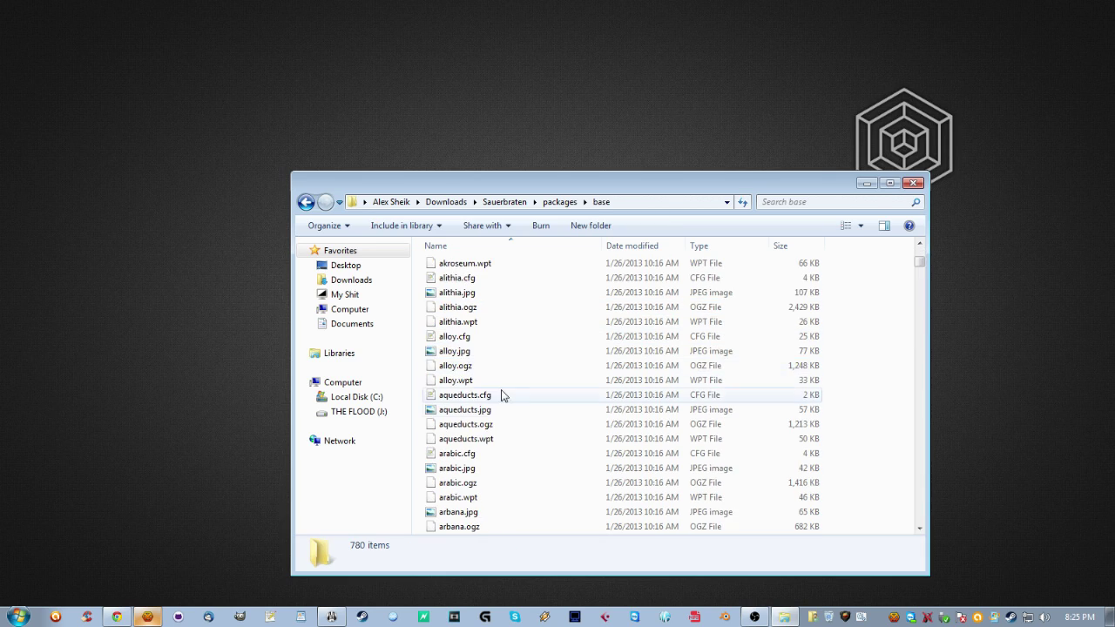
pyautogui.press('BackSpace')
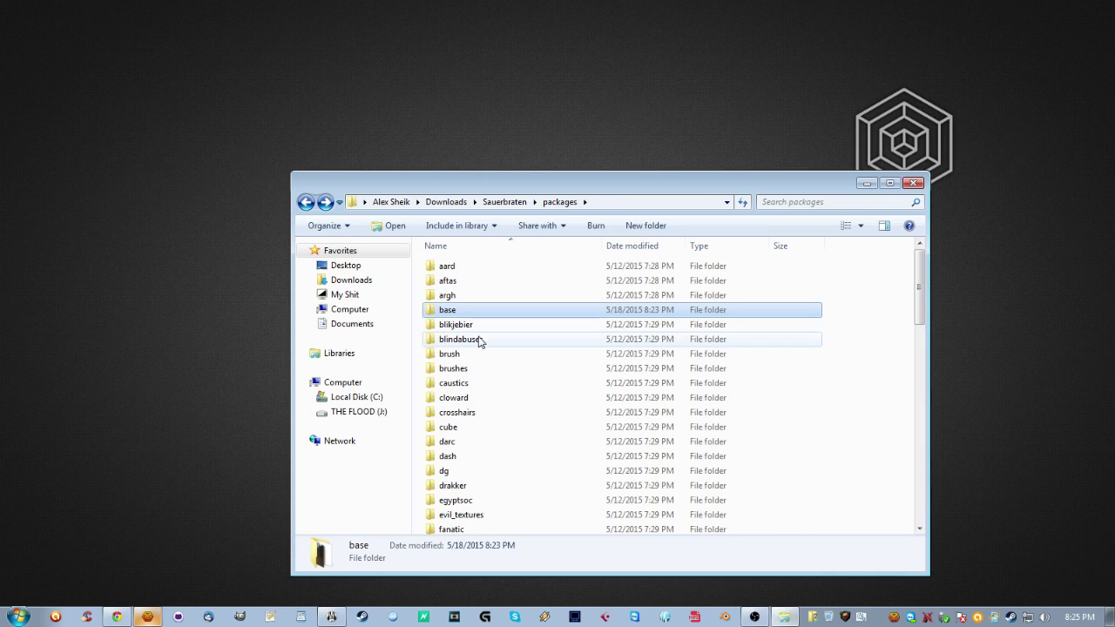
# Step: Look inside the caustics folder, then return to packages and scroll past the hero folder
pyautogui.doubleClick(473, 385)
pyautogui.scroll(-3, 784, 366)
pyautogui.click(303, 202)
pyautogui.scroll(-3, 523, 427)
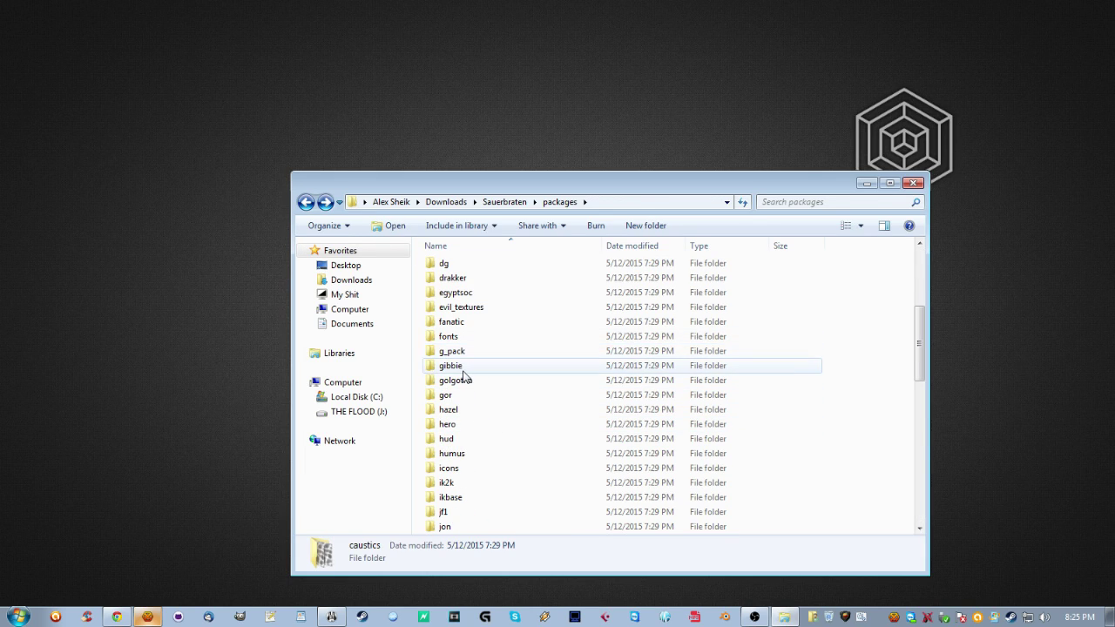
pyautogui.click(451, 425)
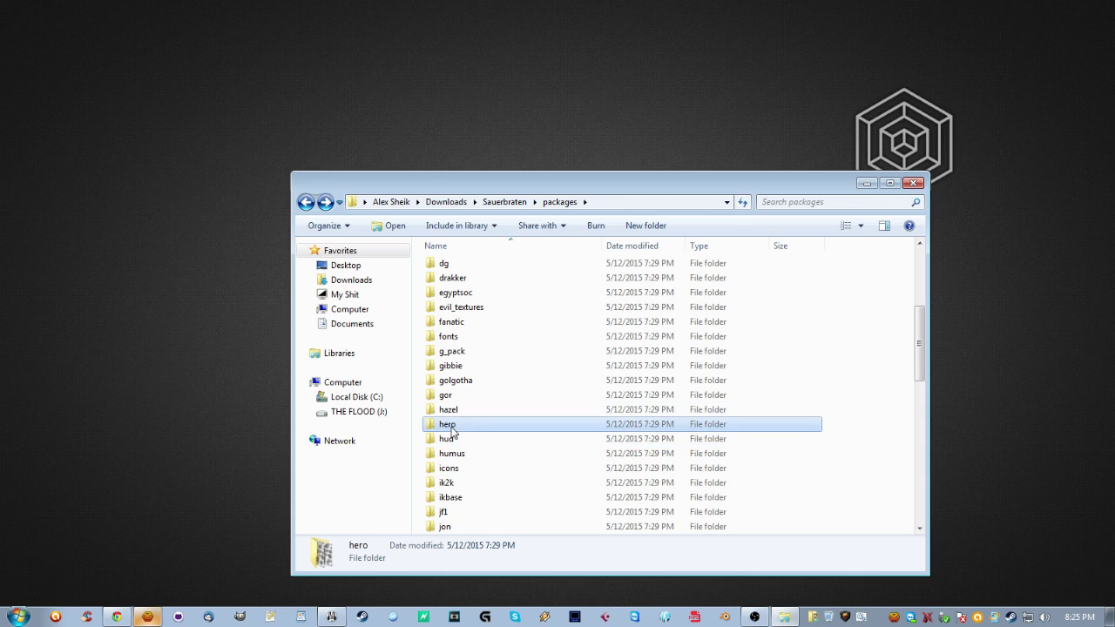
pyautogui.scroll(-1, 560, 441)
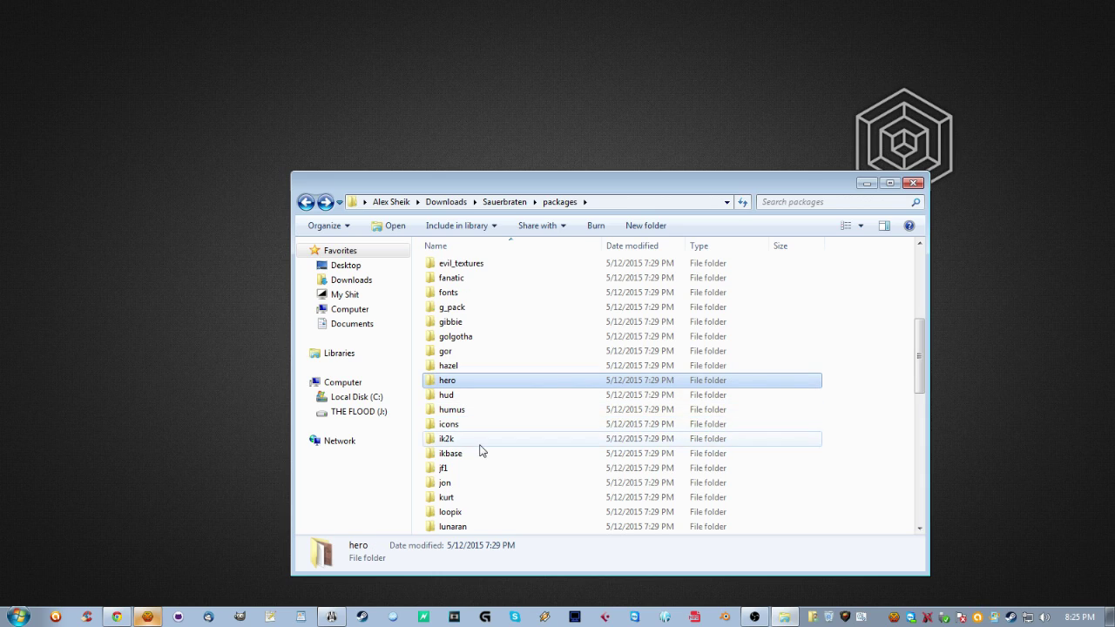
pyautogui.scroll(-4, 478, 448)
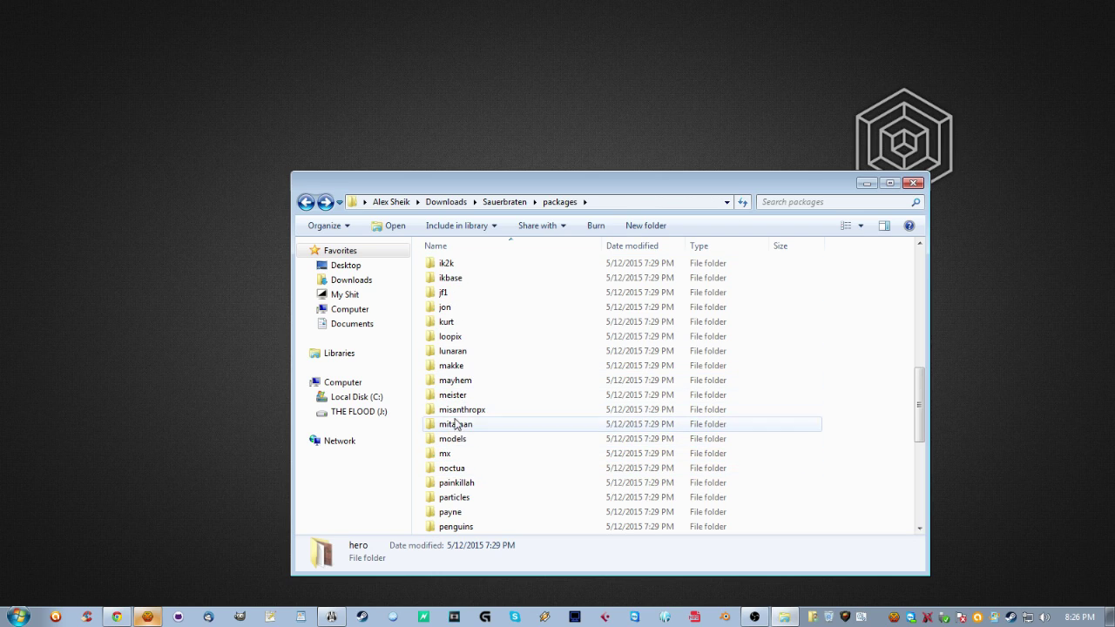
# Step: Look inside the models folder, return to packages, and move the Explorer window up-left
pyautogui.doubleClick(453, 439)
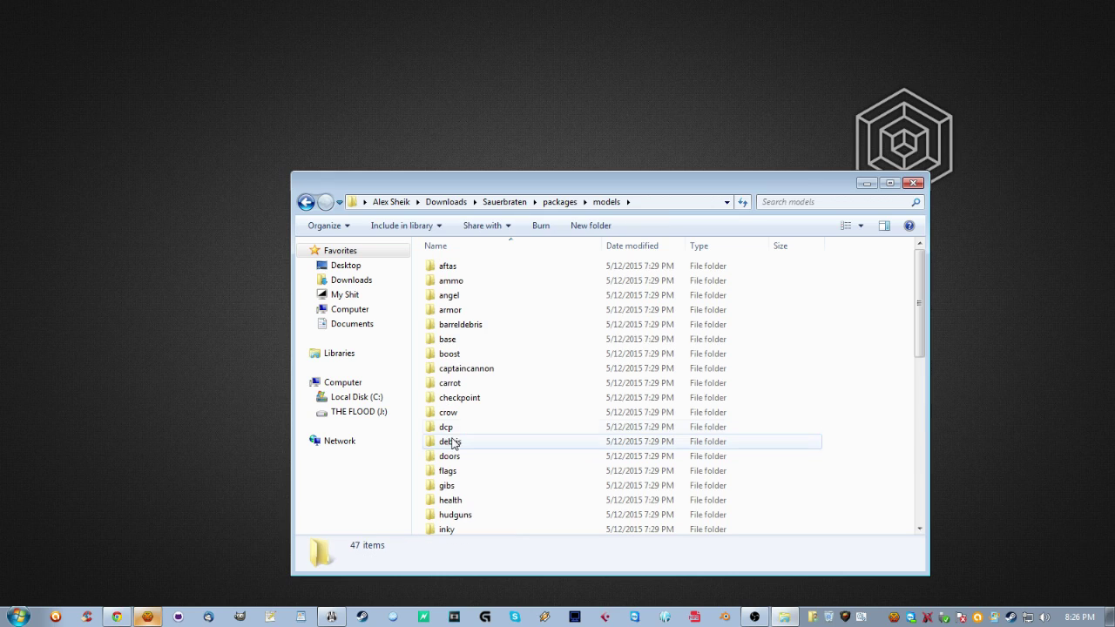
pyautogui.click(304, 201)
pyautogui.scroll(-3, 501, 470)
pyautogui.scroll(5, 493, 460)
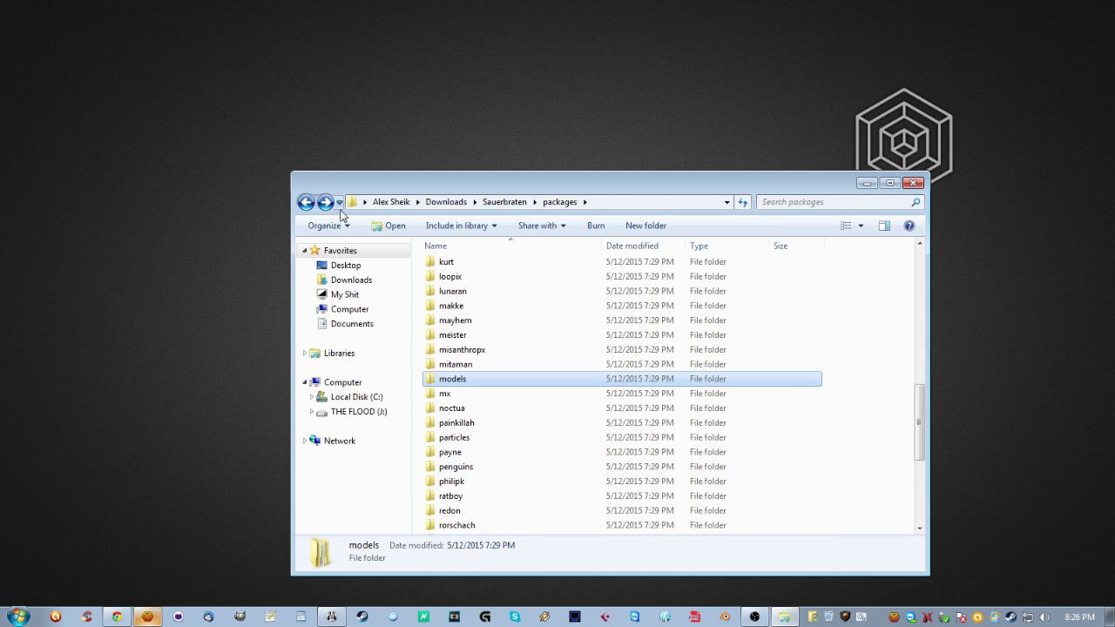
pyautogui.moveTo(425, 182); pyautogui.dragTo(386, 158)
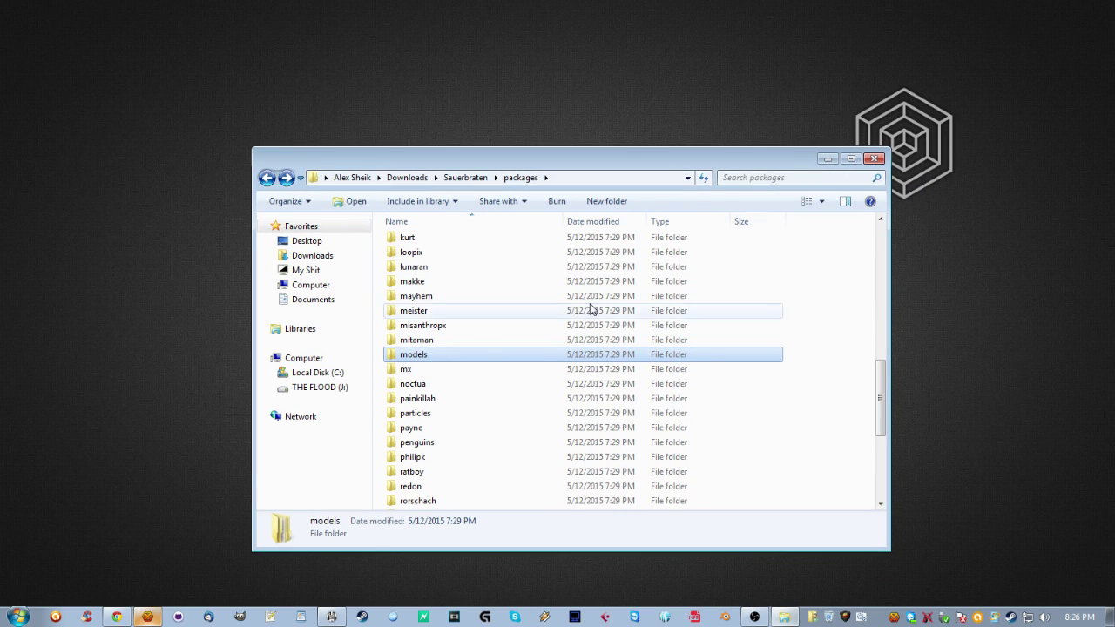
pyautogui.scroll(4, 479, 374)
pyautogui.scroll(7, 526, 365)
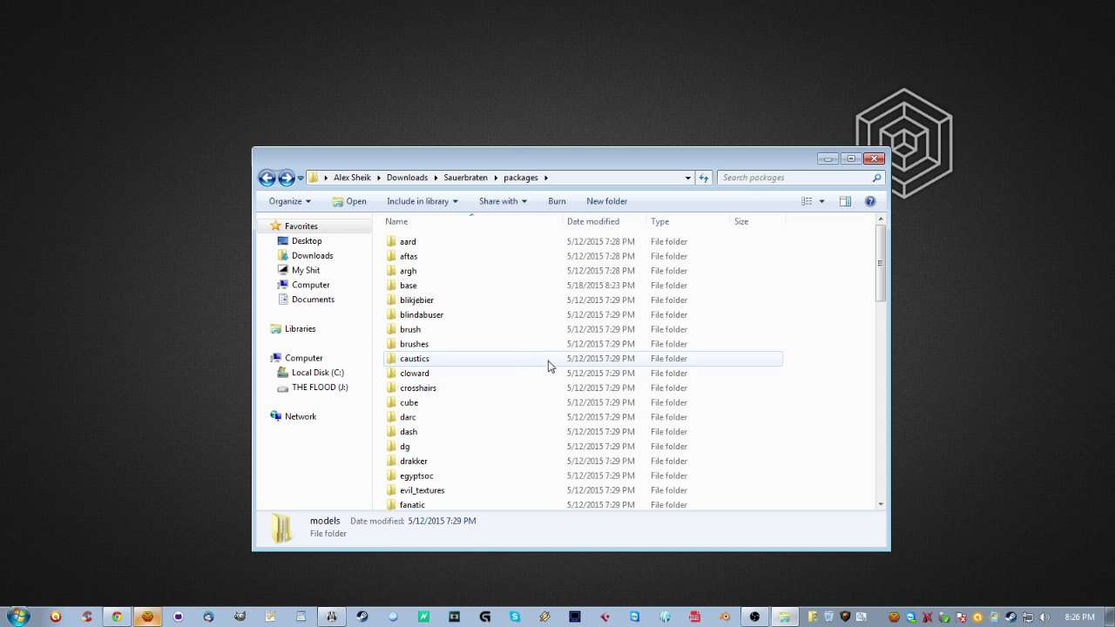
# Step: Close the install folder and open Documents\My Games\Sauerbraten, scrolling through its 29 files
pyautogui.click(874, 158)
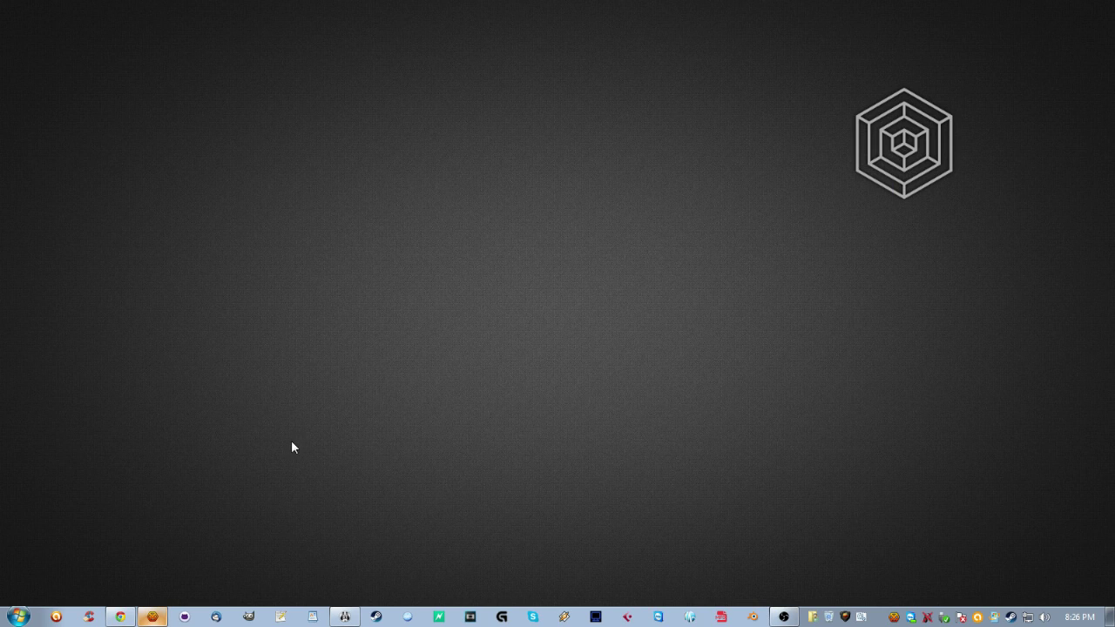
pyautogui.click(18, 617)
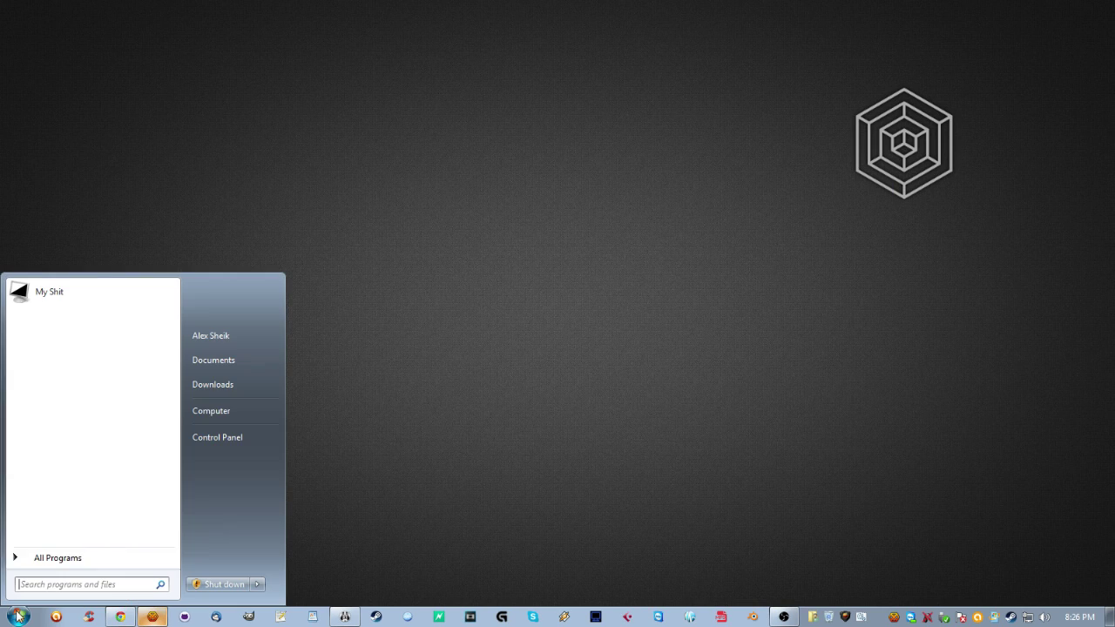
pyautogui.click(224, 365)
pyautogui.doubleClick(585, 292)
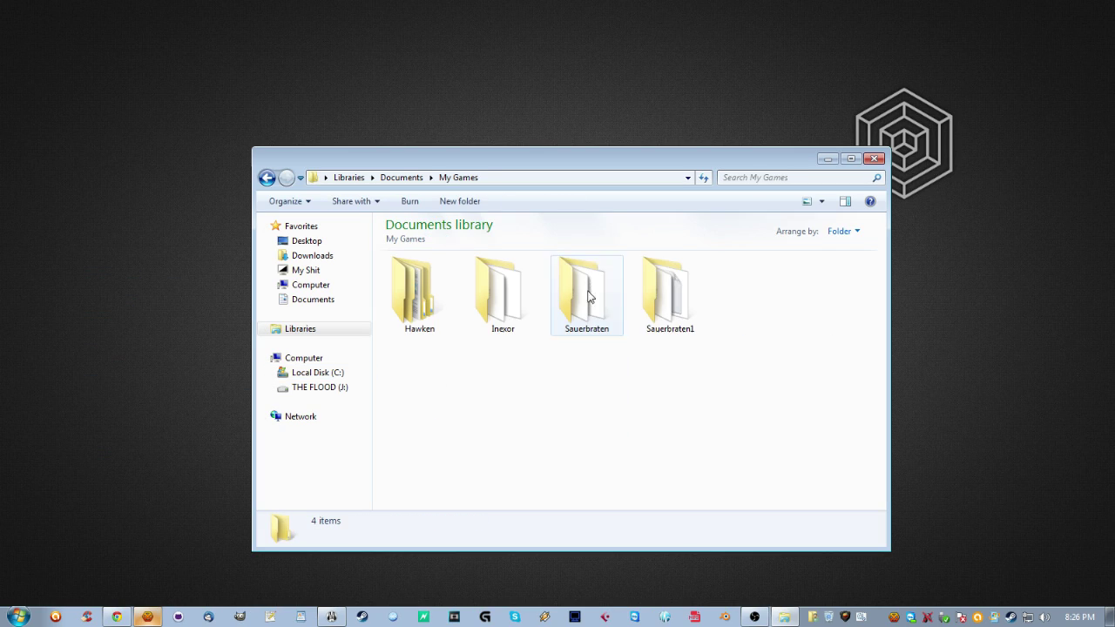
pyautogui.click(594, 308)
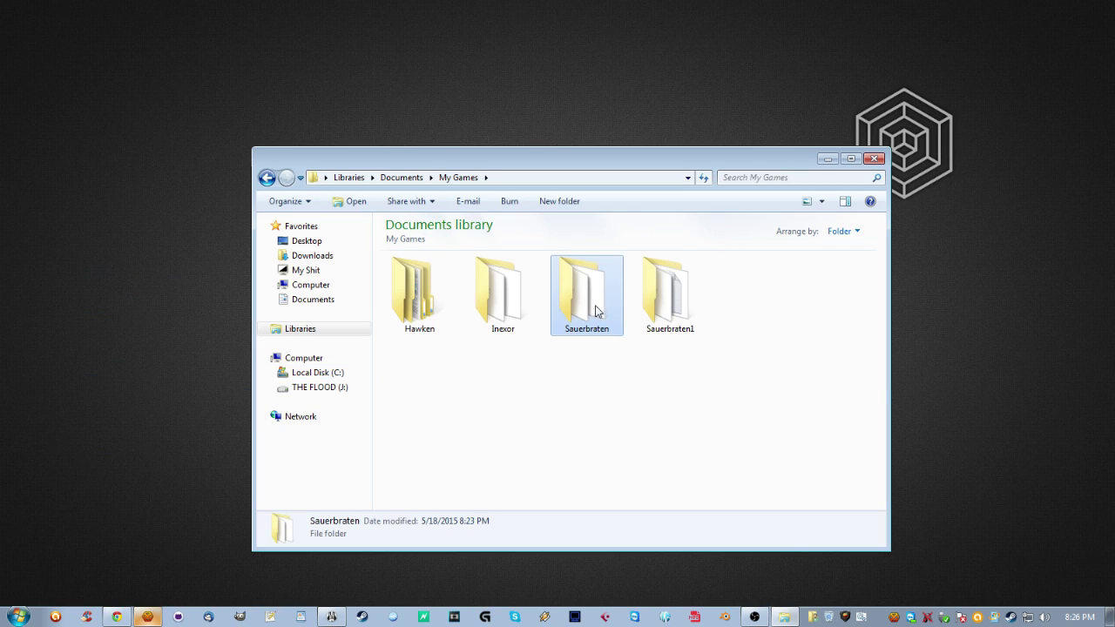
pyautogui.doubleClick(596, 310)
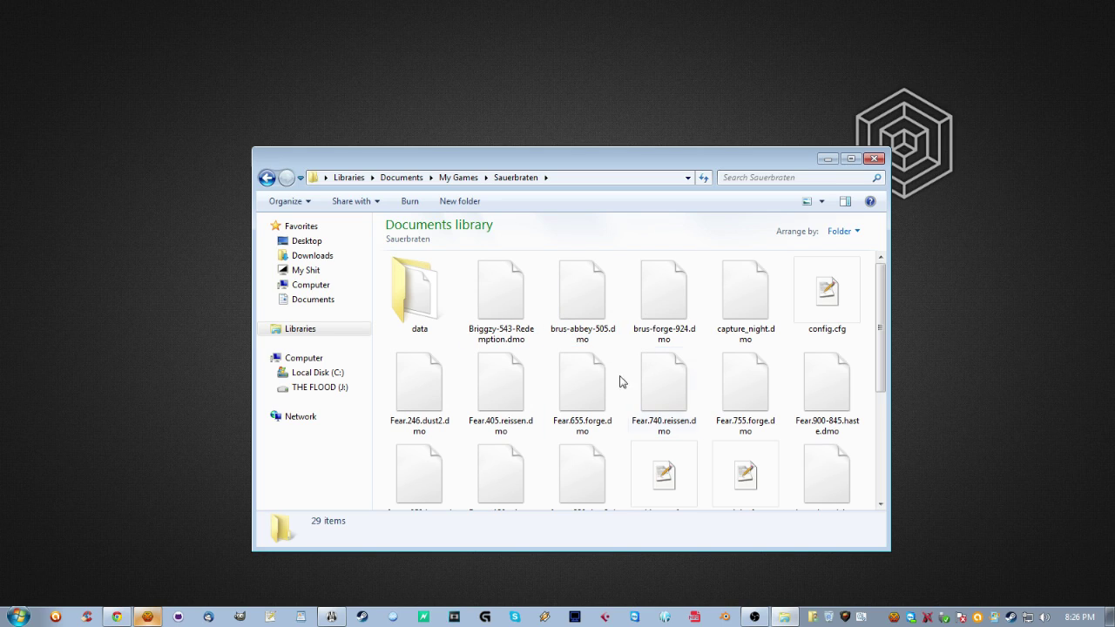
pyautogui.scroll(-5, 489, 296)
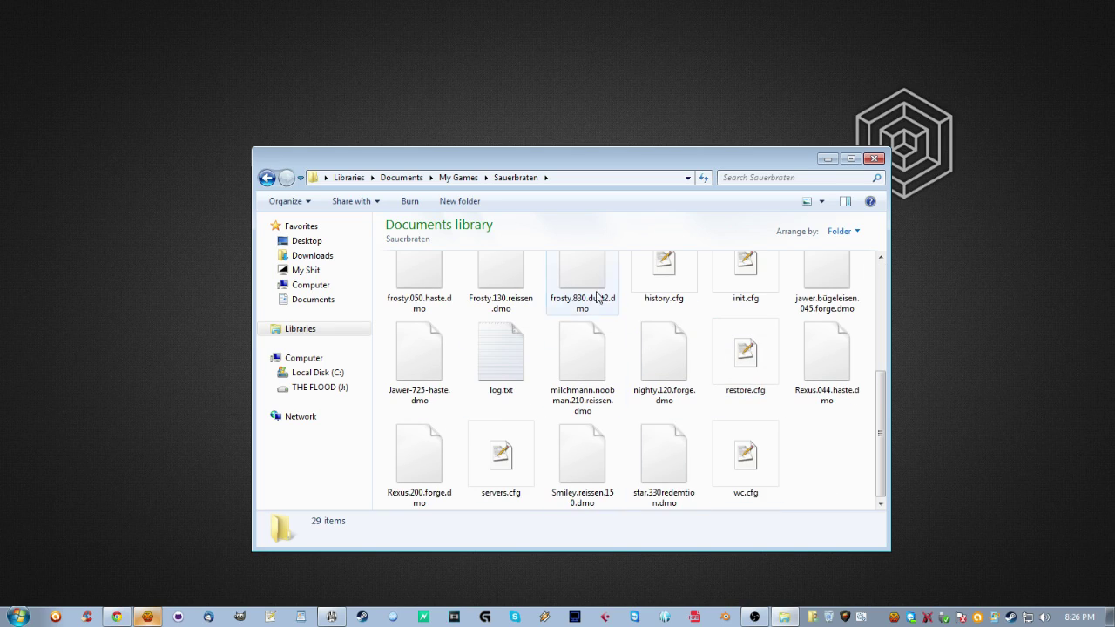
pyautogui.scroll(5, 659, 408)
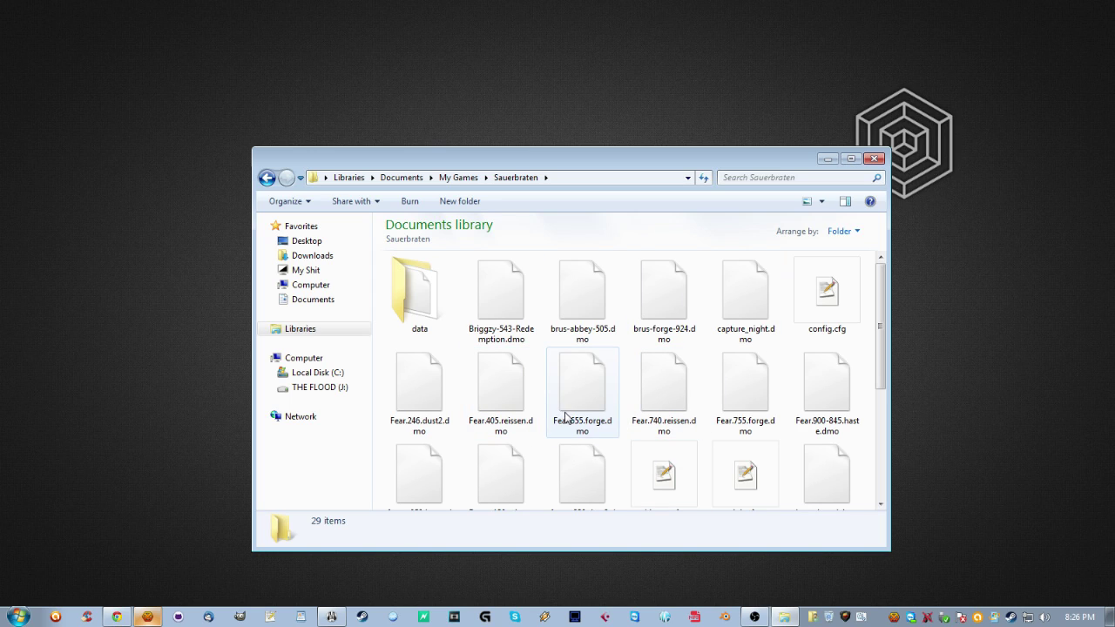
pyautogui.scroll(-3, 571, 407)
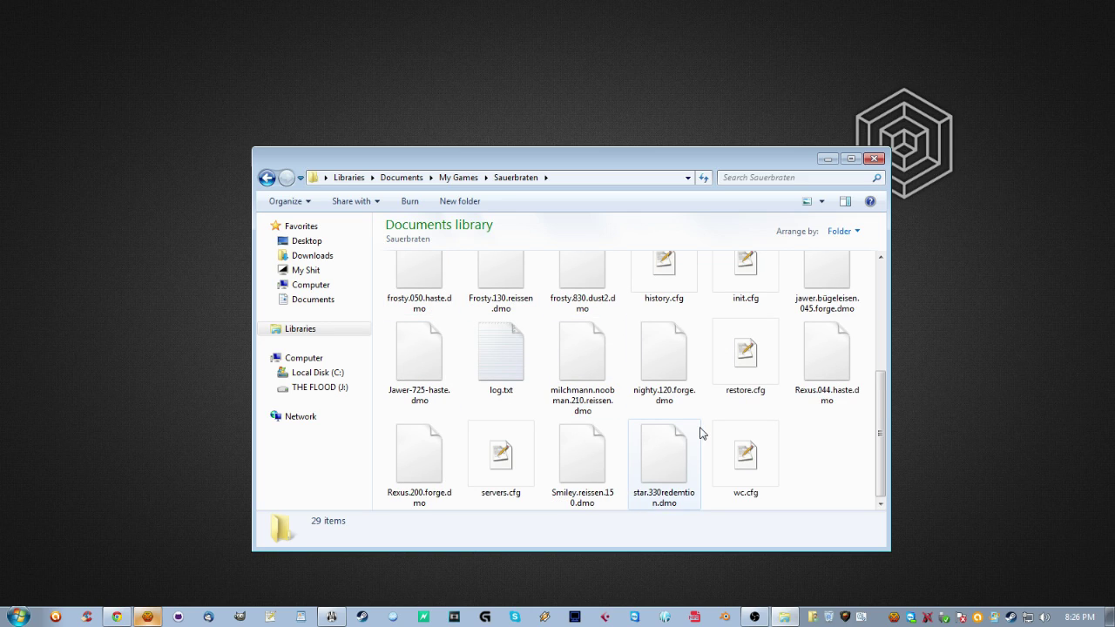
pyautogui.scroll(3, 702, 432)
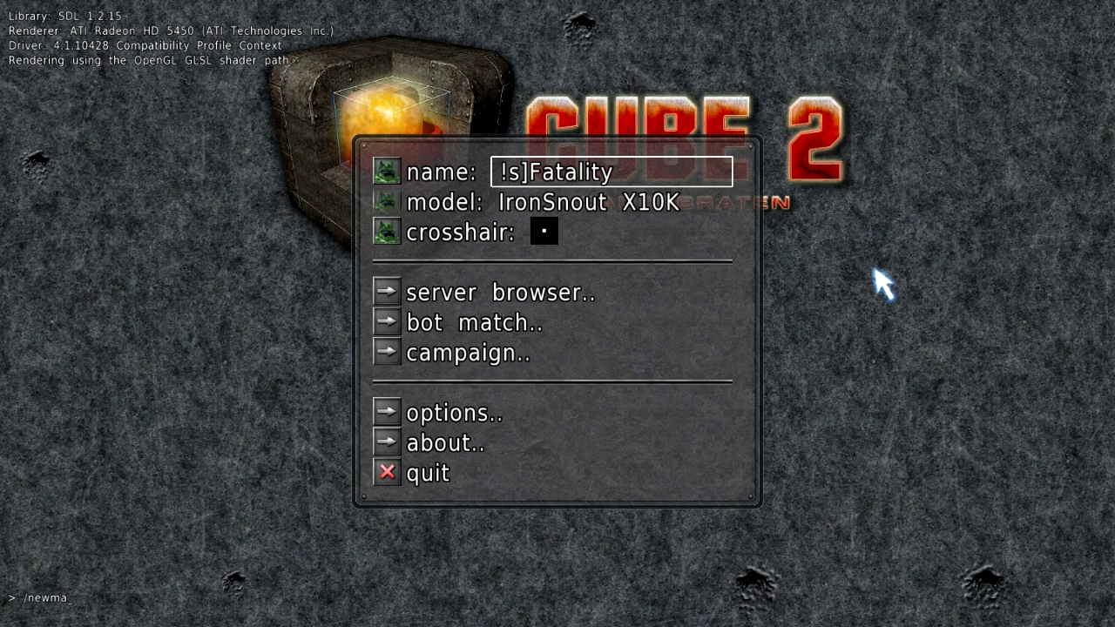
# Step: Finish the /newmap console command and run it to create an empty map
pyautogui.write('p')
pyautogui.press('Return')
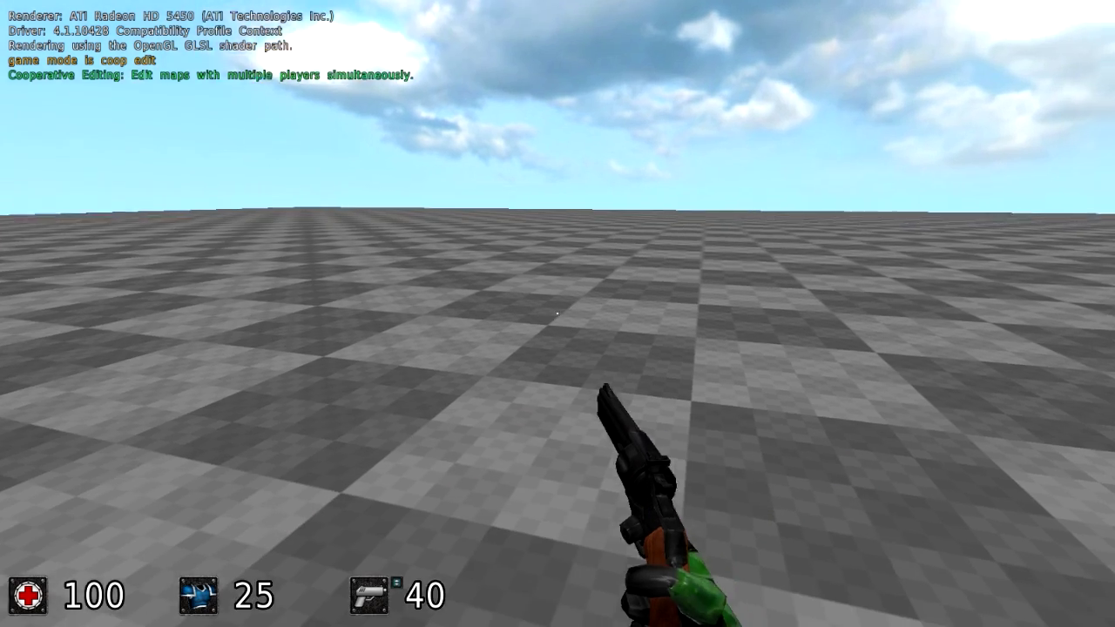
# Step: Enter edit mode, select a long floor strip, and extrude it into a raised block
pyautogui.press('e')
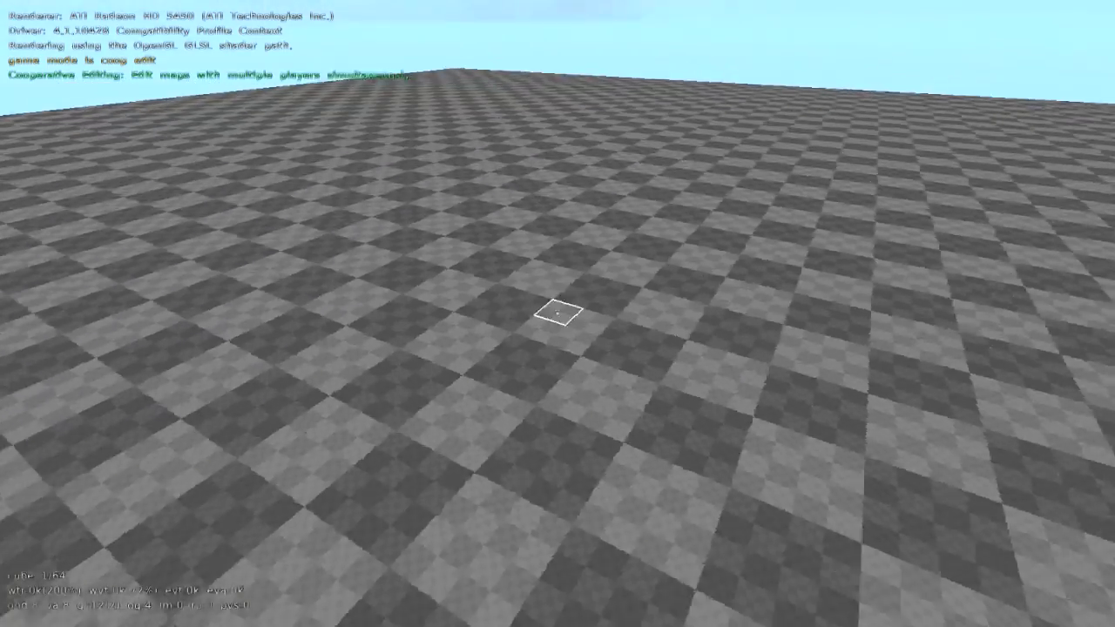
pyautogui.moveTo(557, 314); pyautogui.dragTo(557, 313)
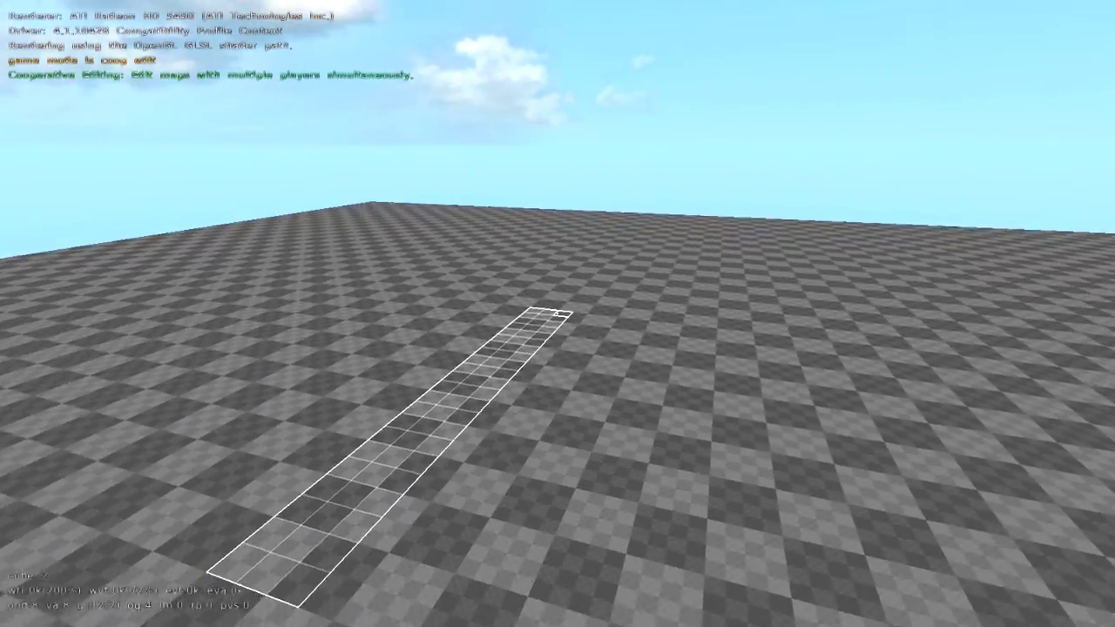
pyautogui.scroll(1, 557, 314)
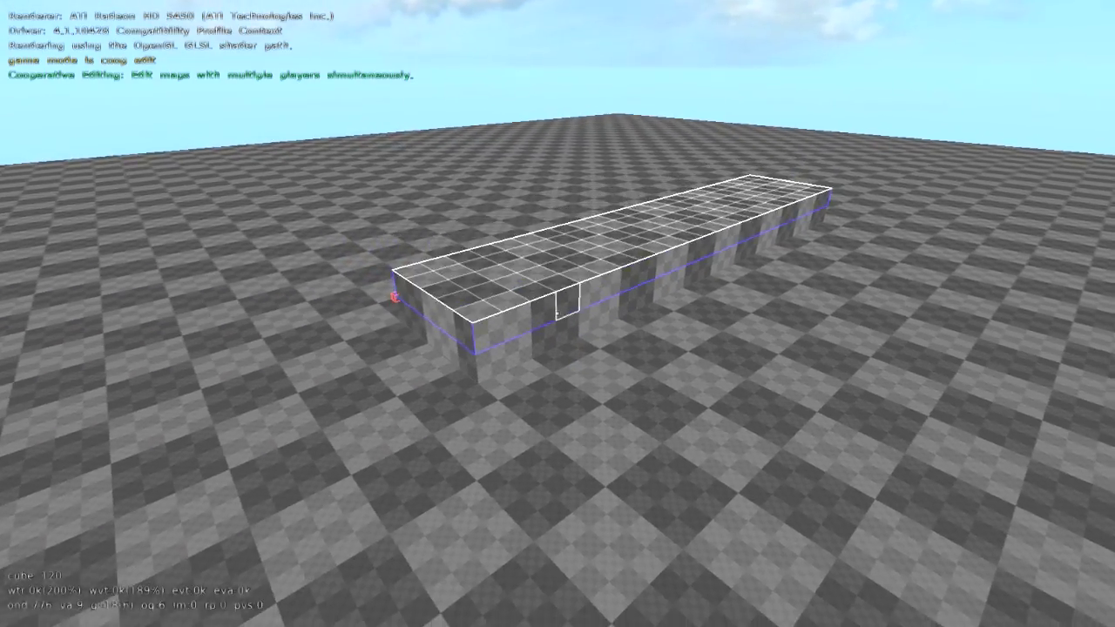
pyautogui.scroll(-1, 557, 313)
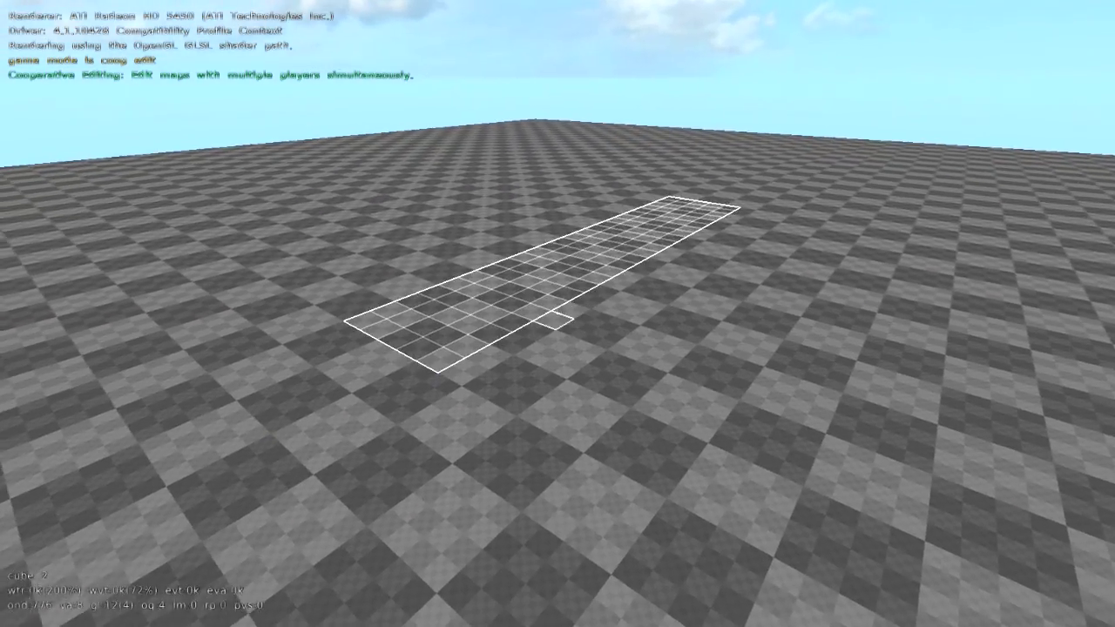
# Step: Extrude the strip higher, save the map with /savemap random, and leave edit mode
pyautogui.scroll(3, 557, 313)
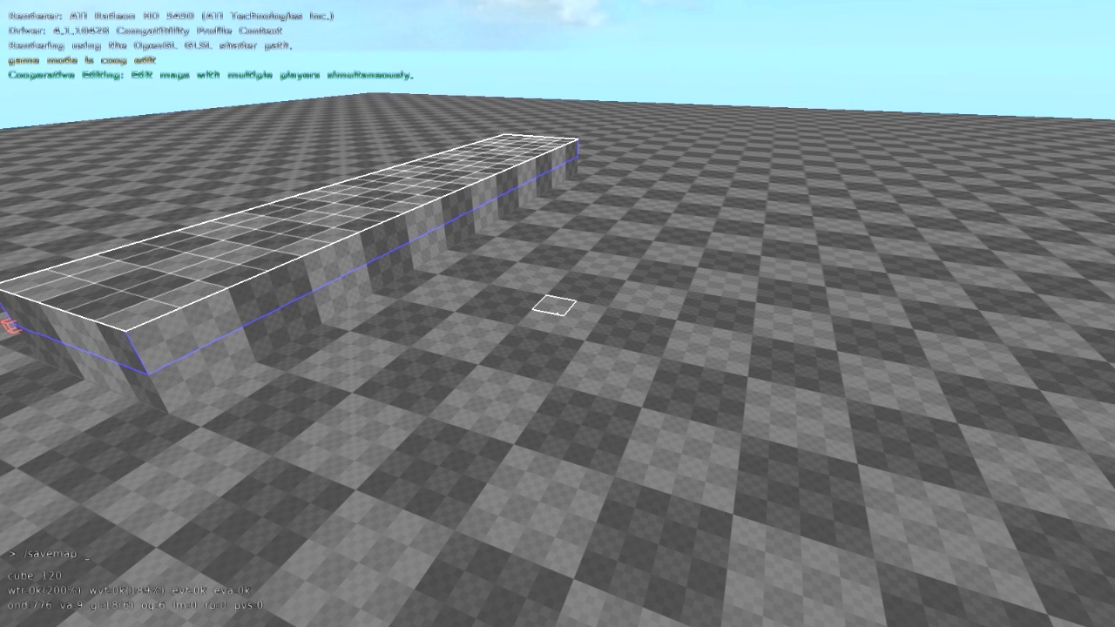
pyautogui.press('Return')
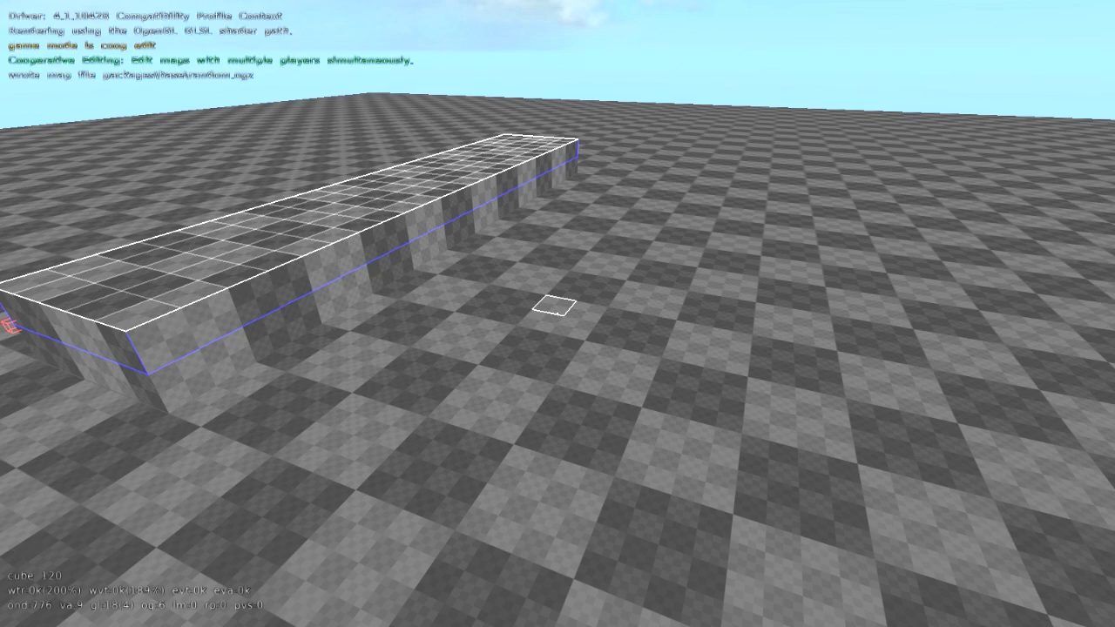
pyautogui.press('e')
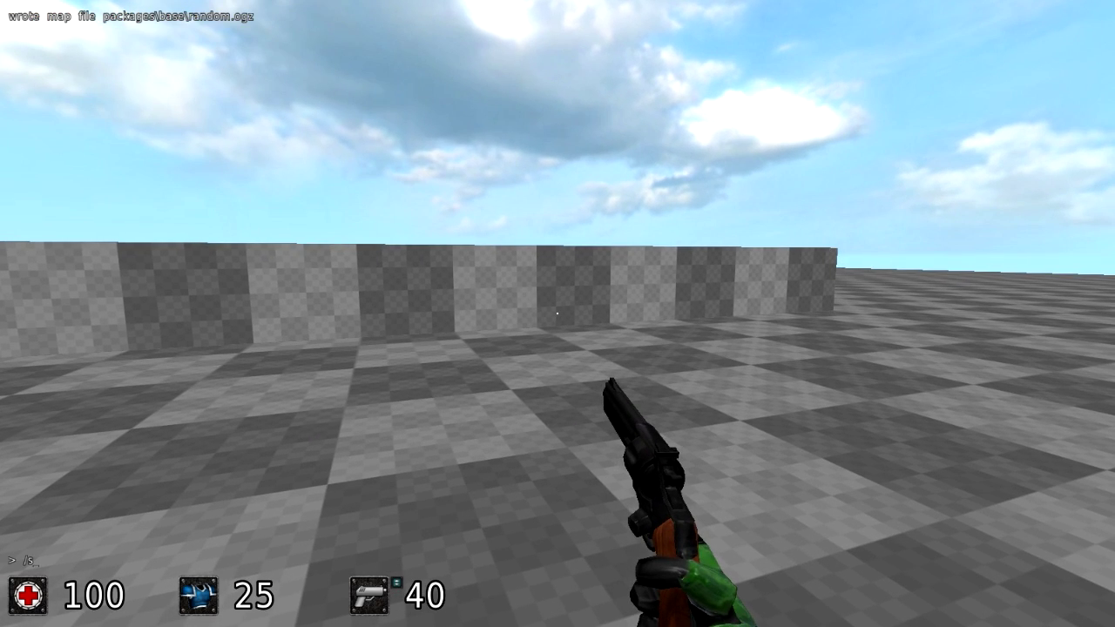
# Step: Take a screenshot named random with /screenshot, back away from the wall, and open the main menu
pyautogui.press('Tab')
pyautogui.press('Return')
pyautogui.press('s')
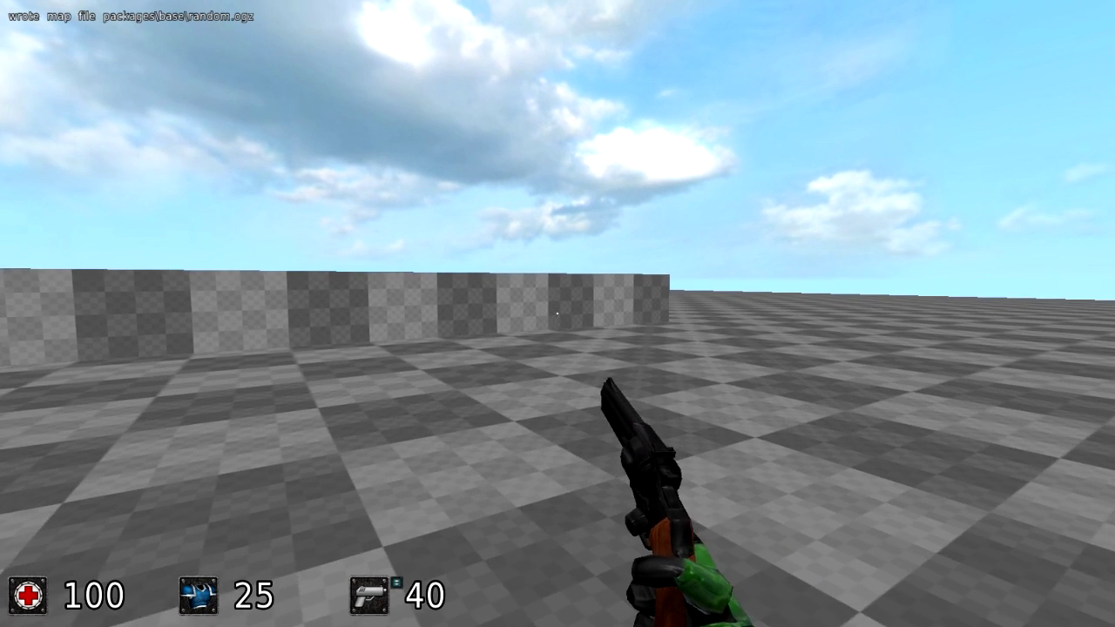
pyautogui.press('Escape')
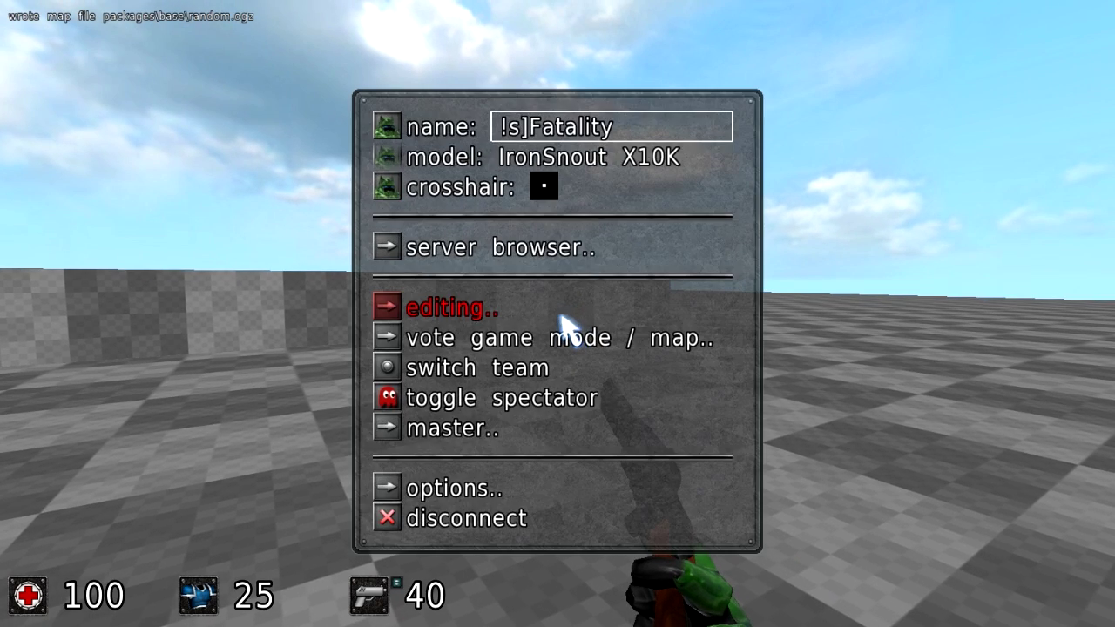
# Step: Open options.. from the main menu to reach the autoexec.cfg editor
pyautogui.click(461, 492)
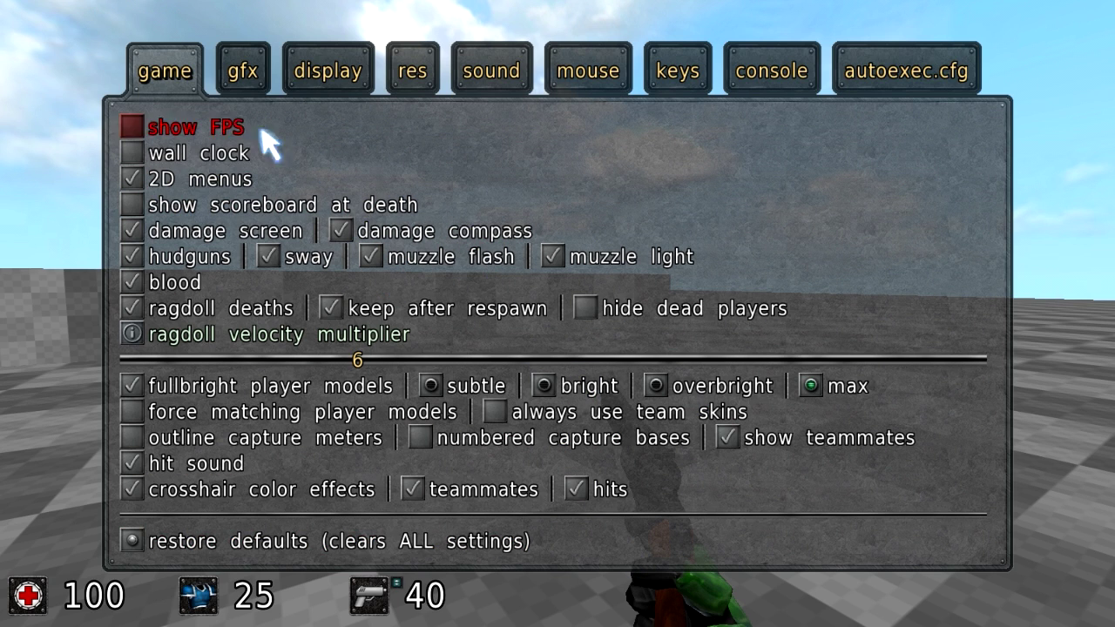
# Step: Type 'asdfadfss' into autoexec.cfg, save it, and close the options menu
pyautogui.moveTo(889, 91)
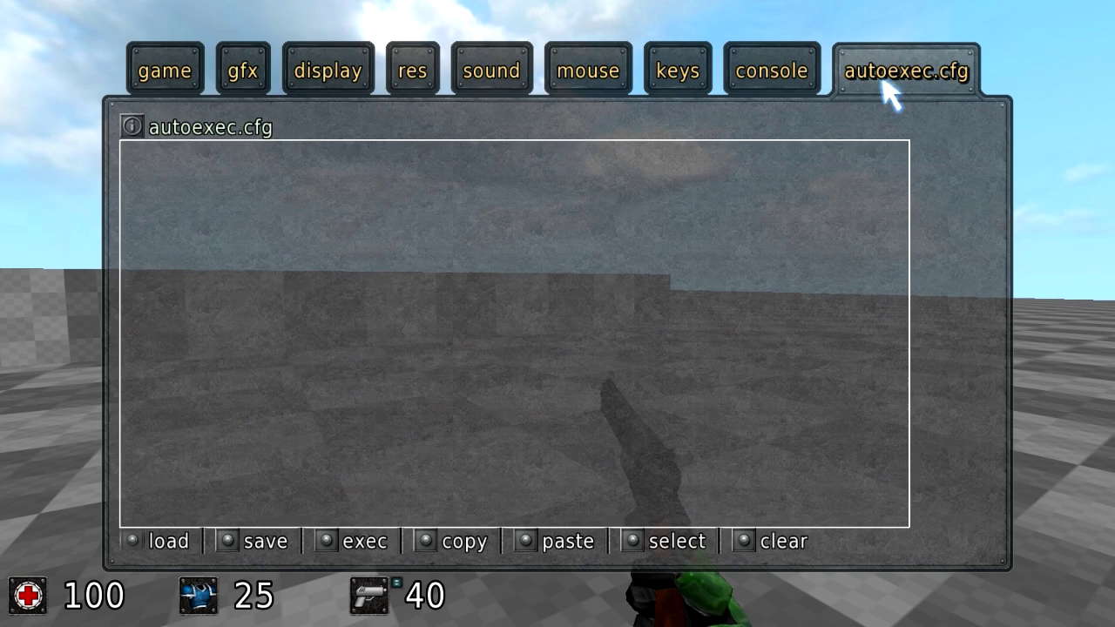
pyautogui.click(712, 277)
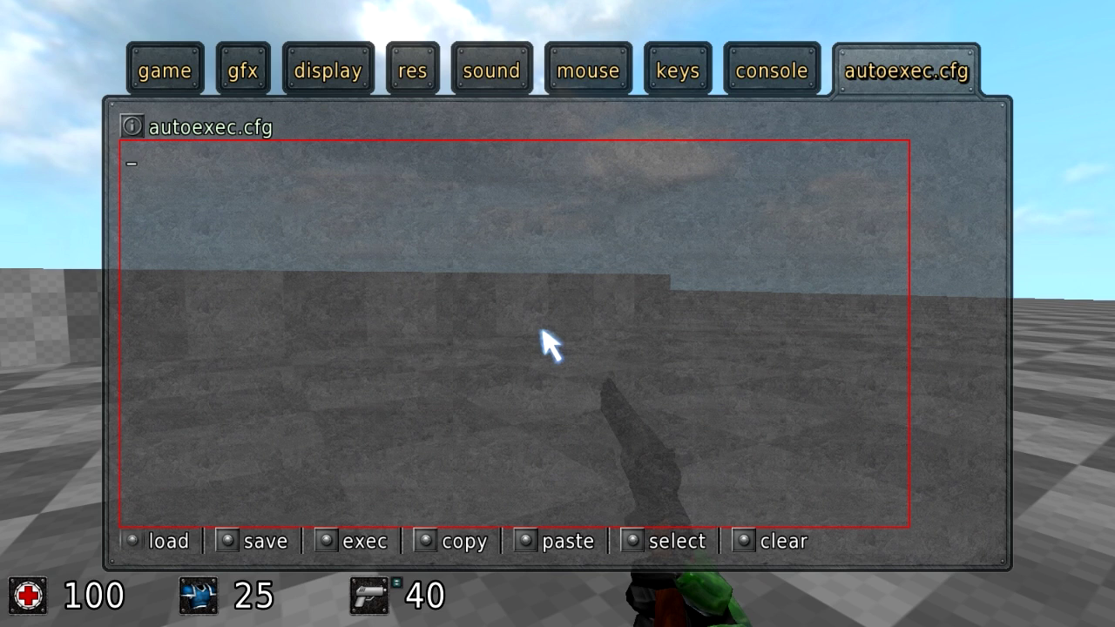
pyautogui.write('asdfadfss')
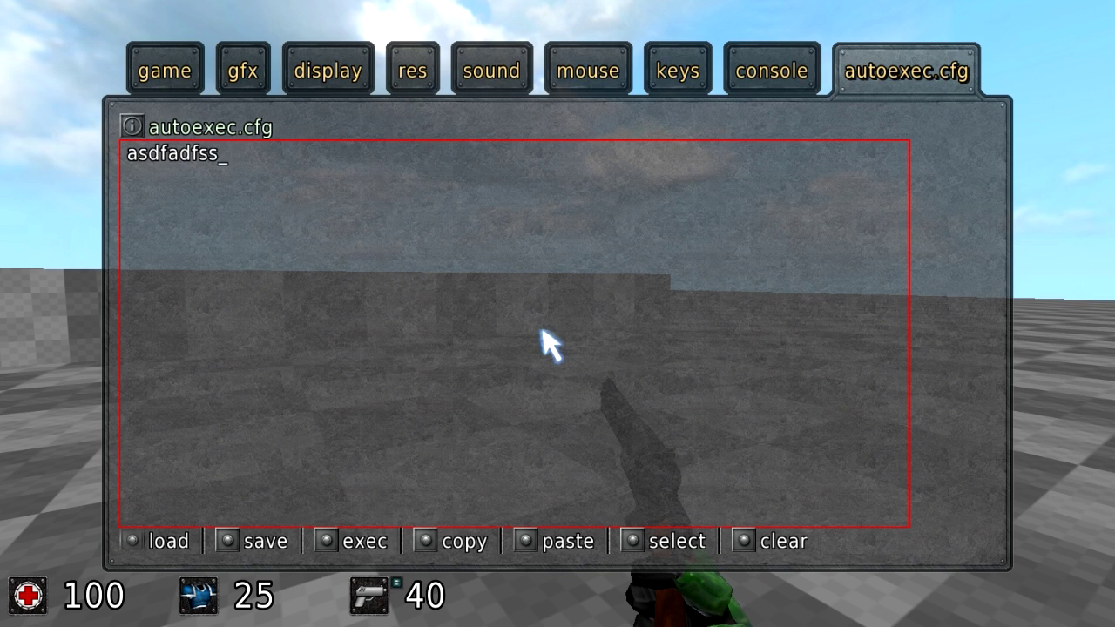
pyautogui.click(254, 542)
pyautogui.scroll(-1, 292, 157)
pyautogui.press('Escape')
pyautogui.press('Escape')
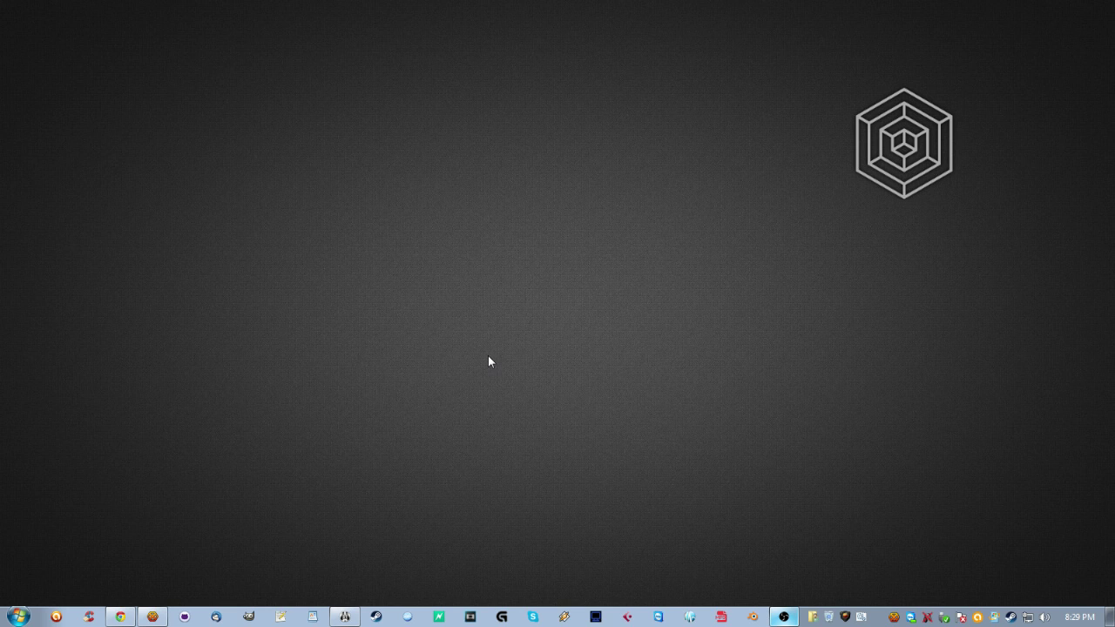
# Step: Open Documents\My Games\Sauerbraten\packages\base to find the saved random.ogz map
pyautogui.click(17, 615)
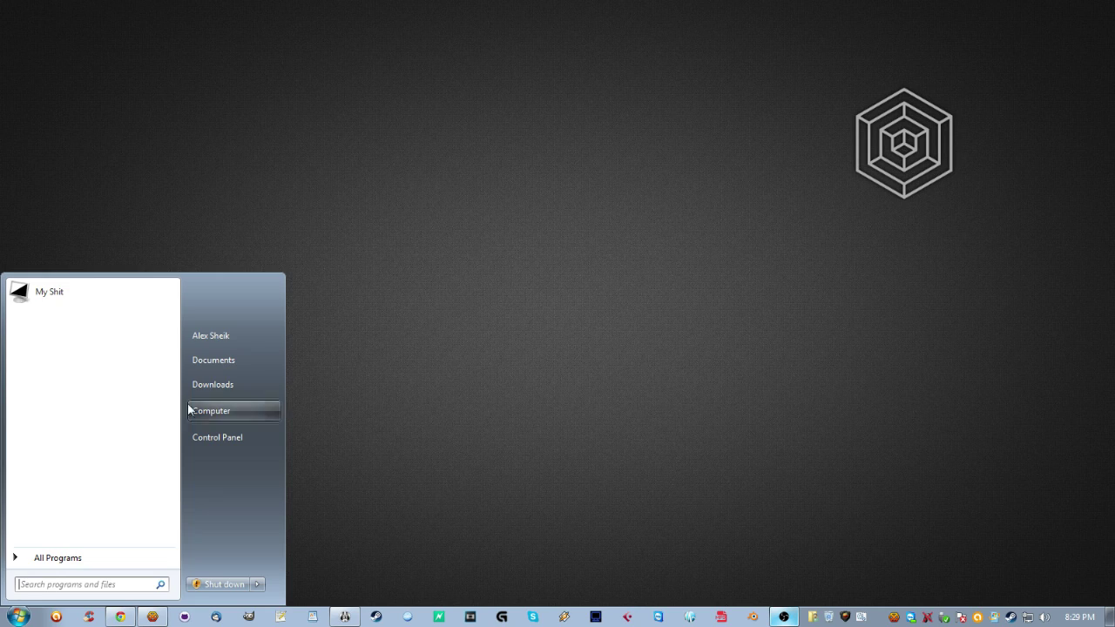
pyautogui.click(214, 363)
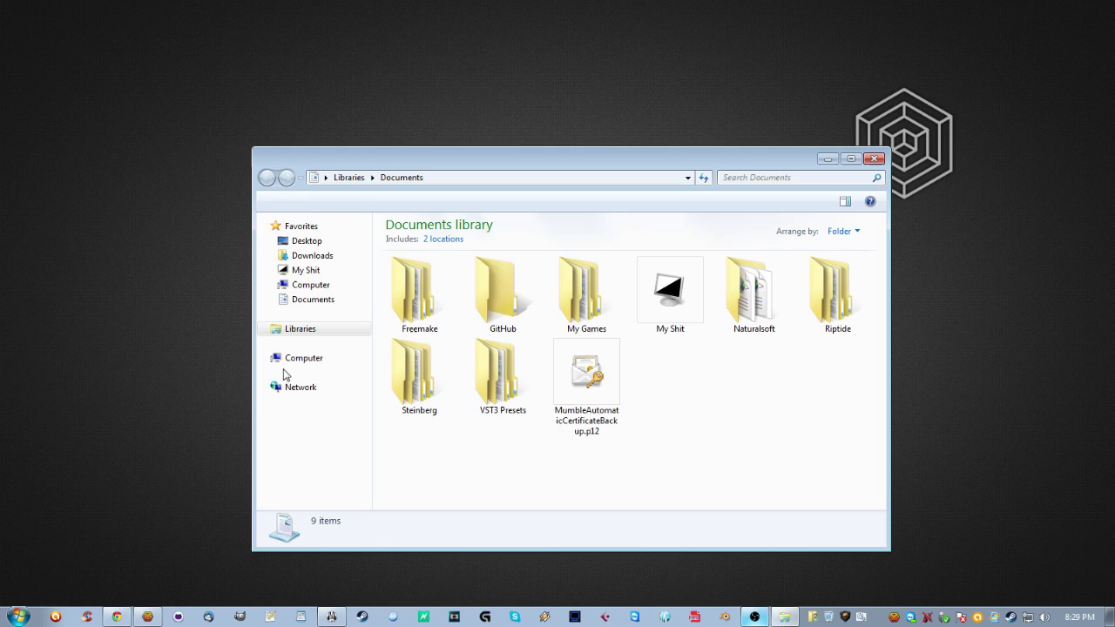
pyautogui.doubleClick(610, 303)
pyautogui.doubleClick(597, 293)
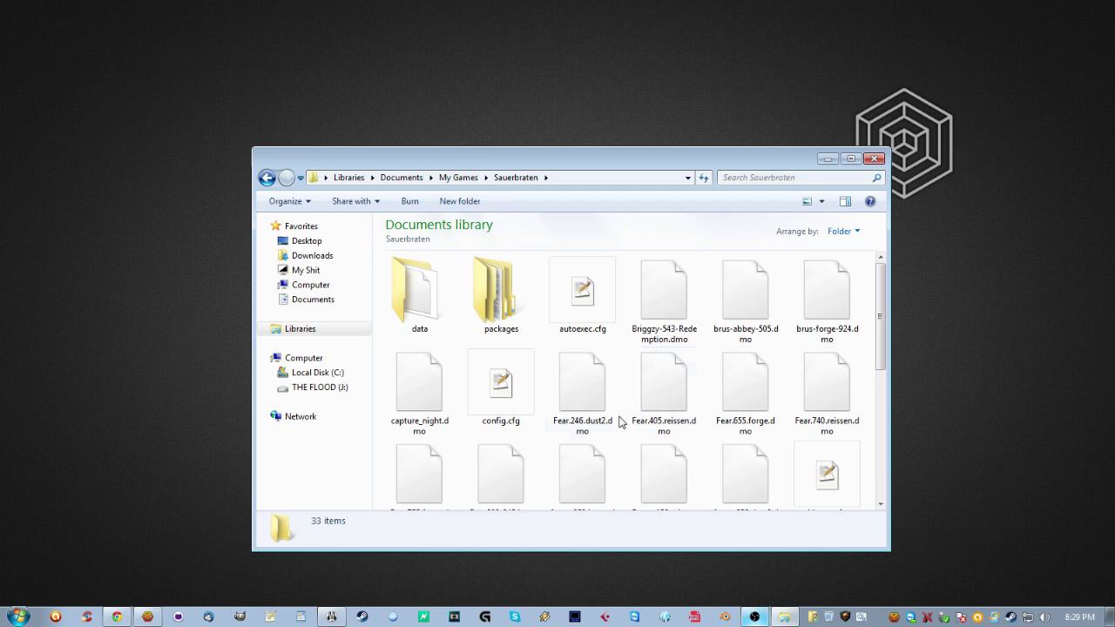
pyautogui.click(492, 304)
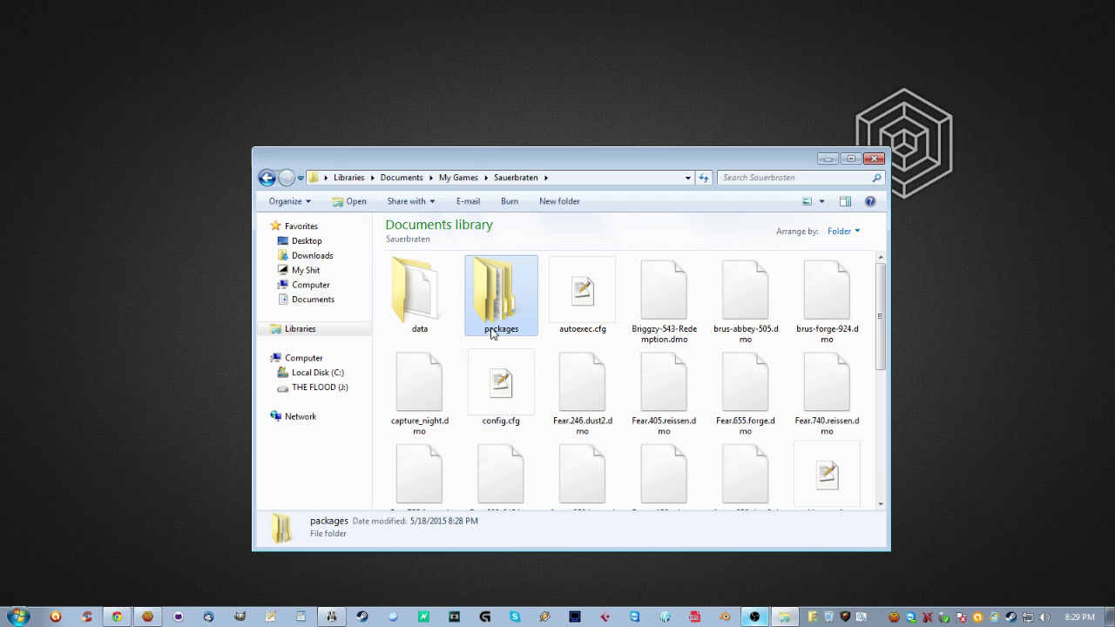
pyautogui.doubleClick(506, 298)
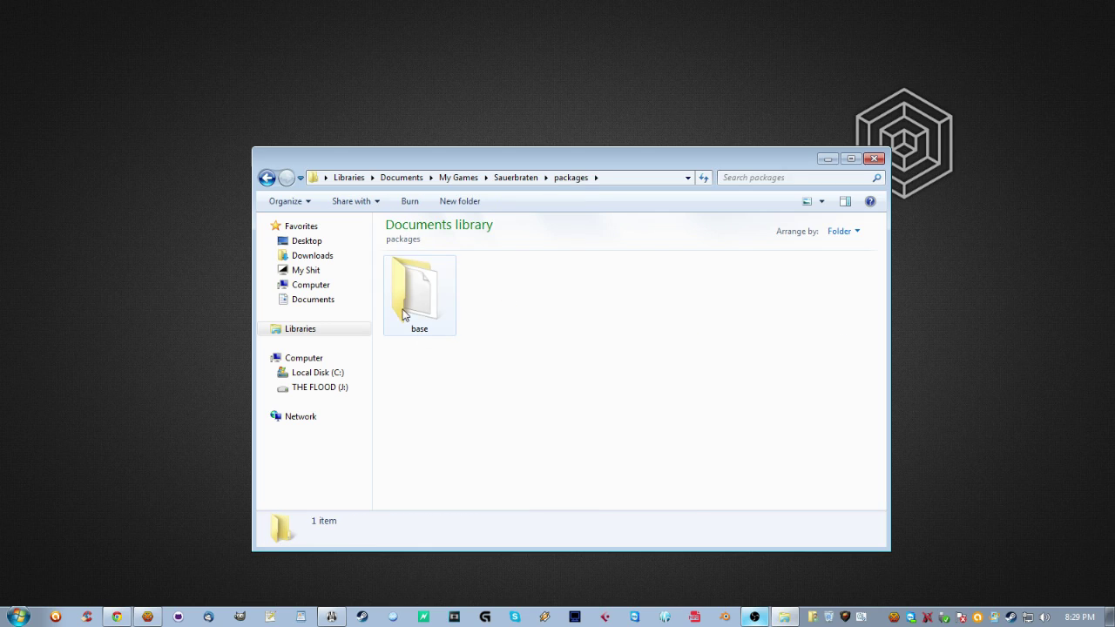
pyautogui.doubleClick(426, 295)
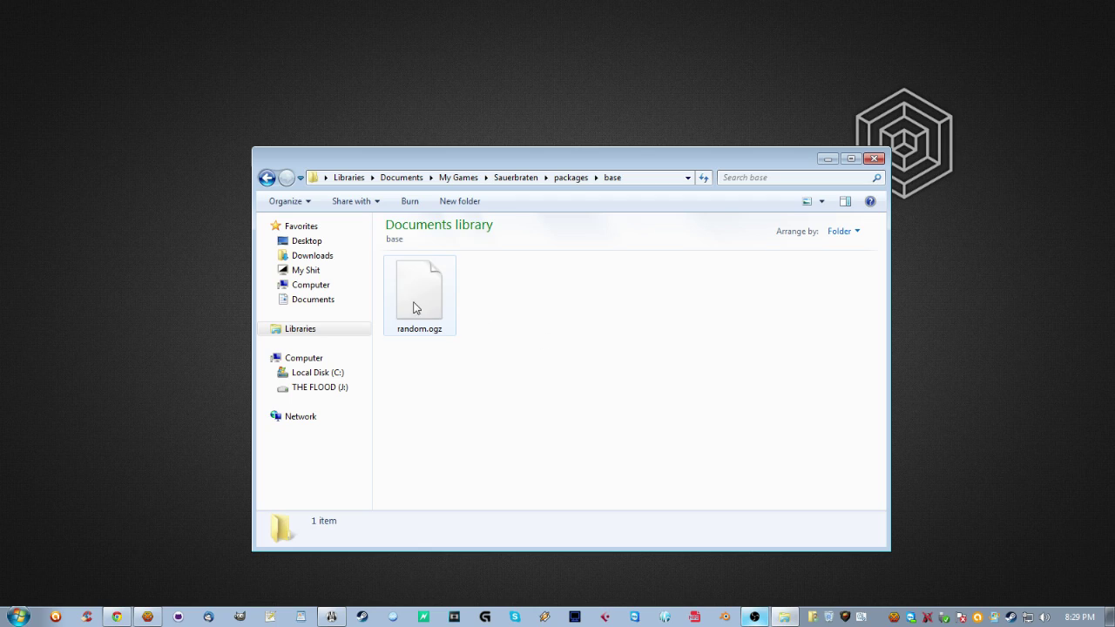
# Step: Go back two folders to Sauerbraten and open autoexec.cfg in Notepad++
pyautogui.click(267, 179)
pyautogui.click(267, 178)
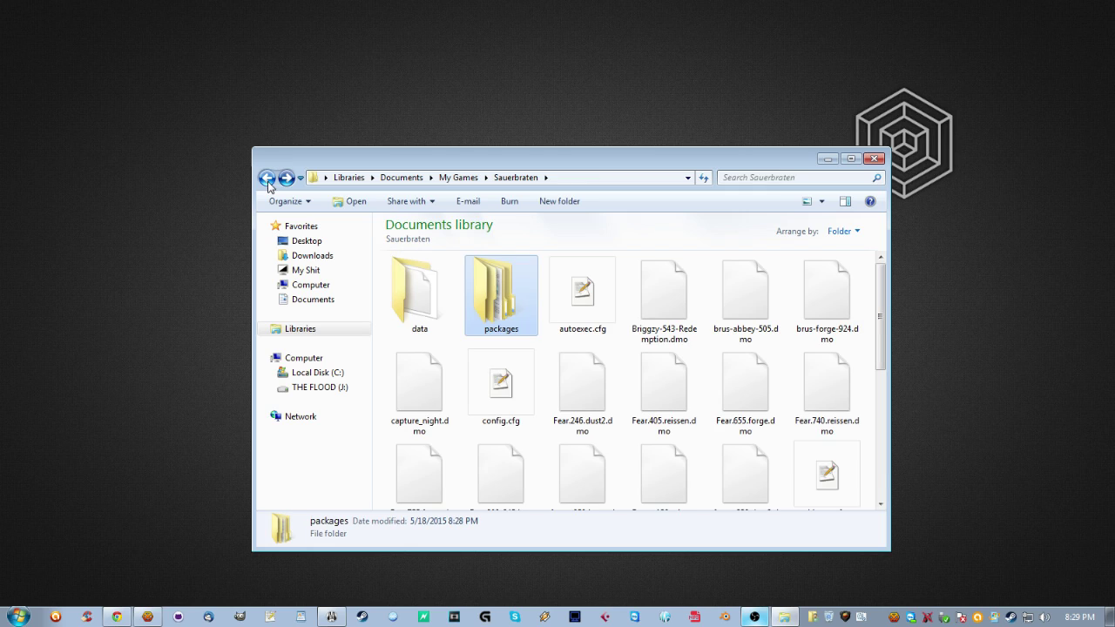
pyautogui.click(582, 294)
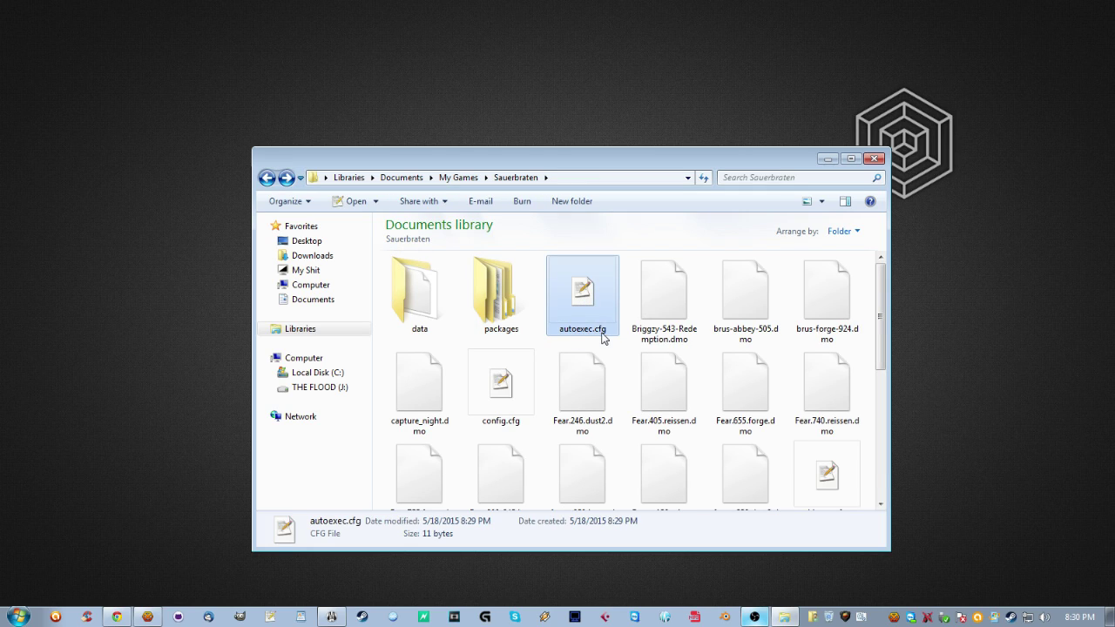
pyautogui.doubleClick(581, 292)
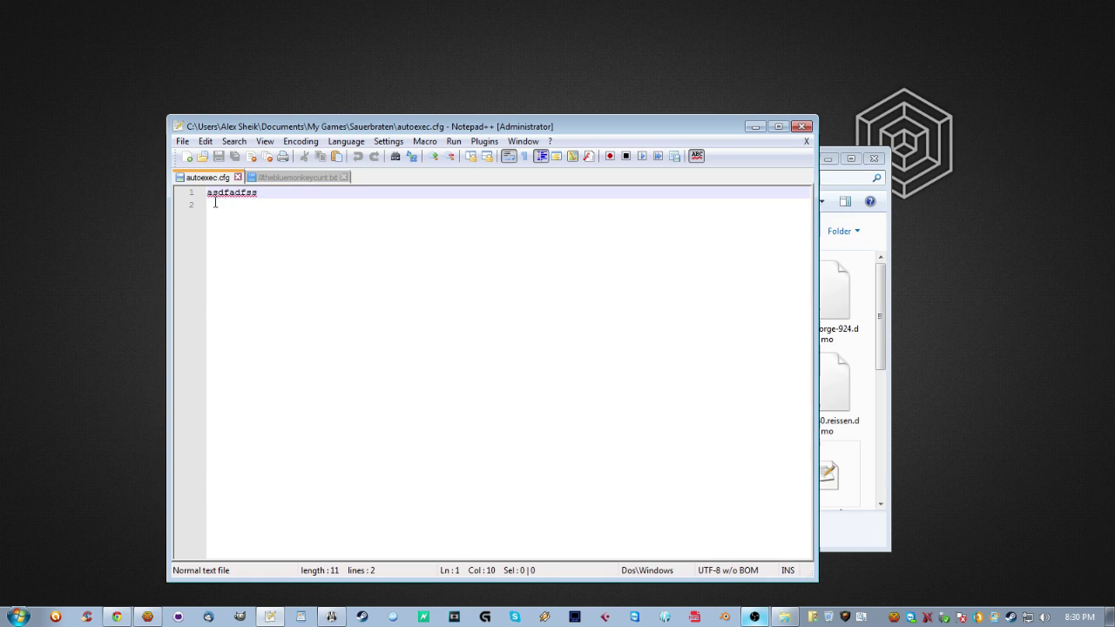
# Step: Add the lines 'afsda sf' and 'asdfas' below the first line of autoexec.cfg
pyautogui.moveTo(212, 196); pyautogui.dragTo(257, 193)
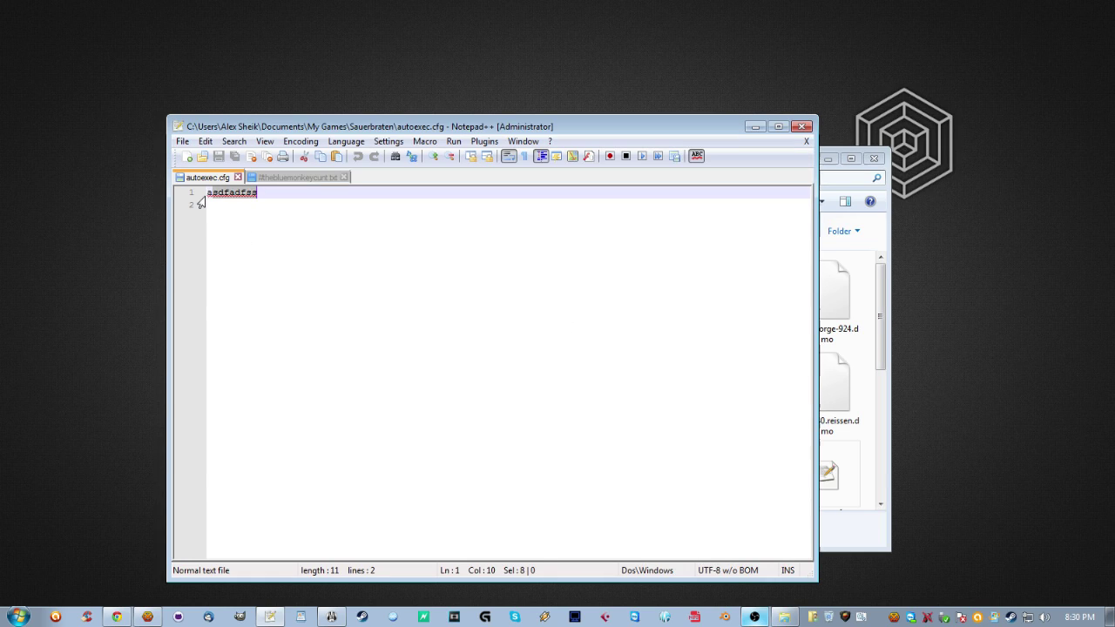
pyautogui.click(267, 215)
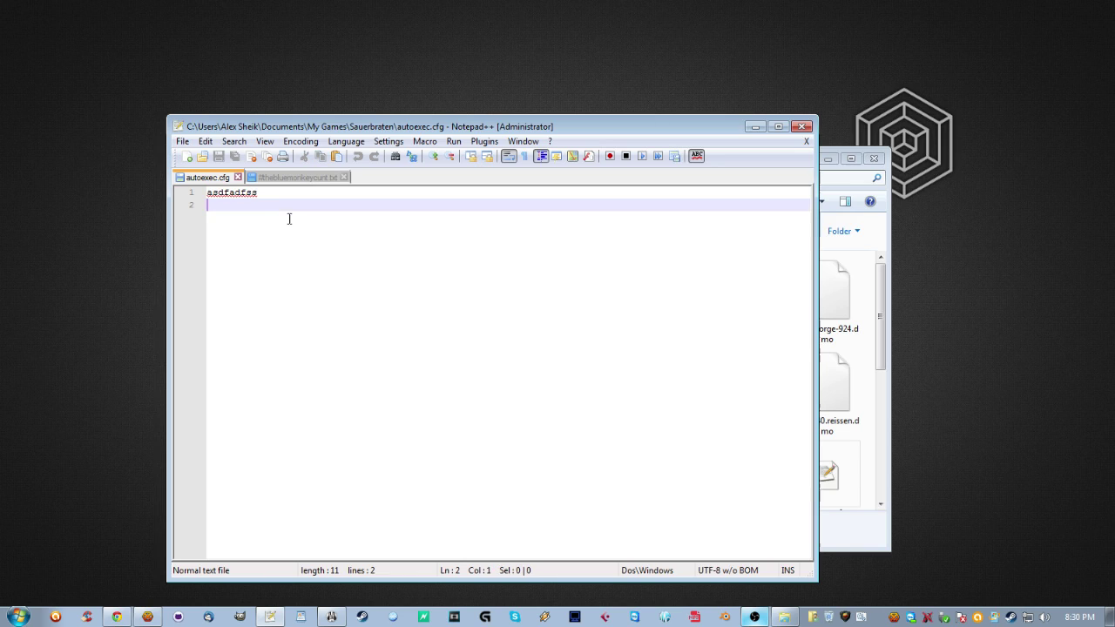
pyautogui.write('afsda sf')
pyautogui.press('Return')
pyautogui.write('asdfas')
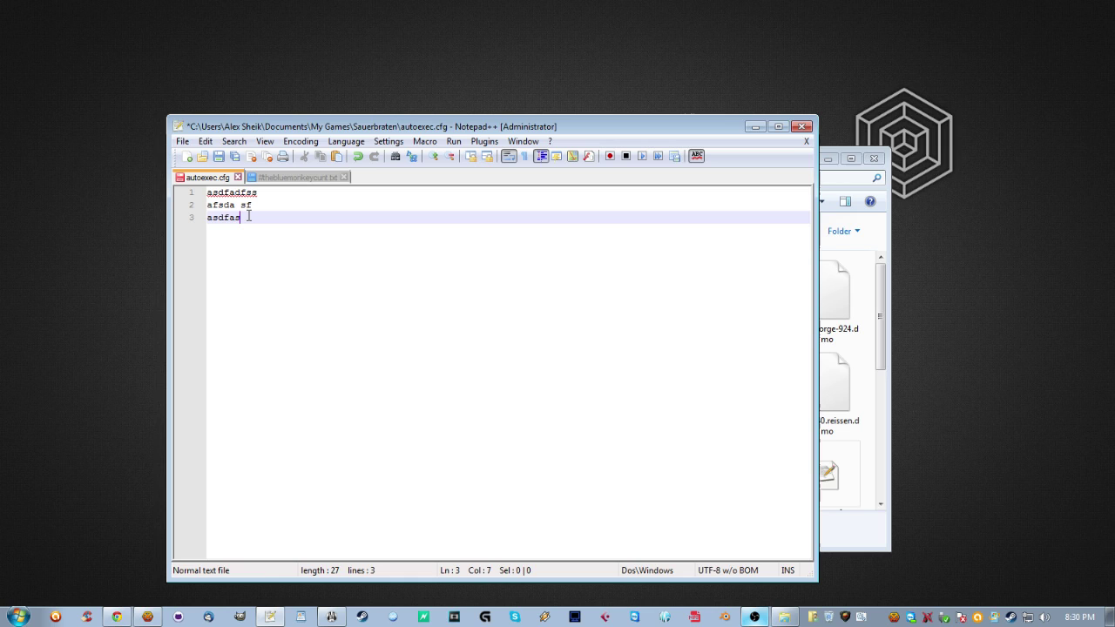
# Step: Dismiss the File menu and close Notepad++, returning to the Sauerbraten folder
pyautogui.click(182, 142)
pyautogui.click(178, 244)
pyautogui.click(802, 127)
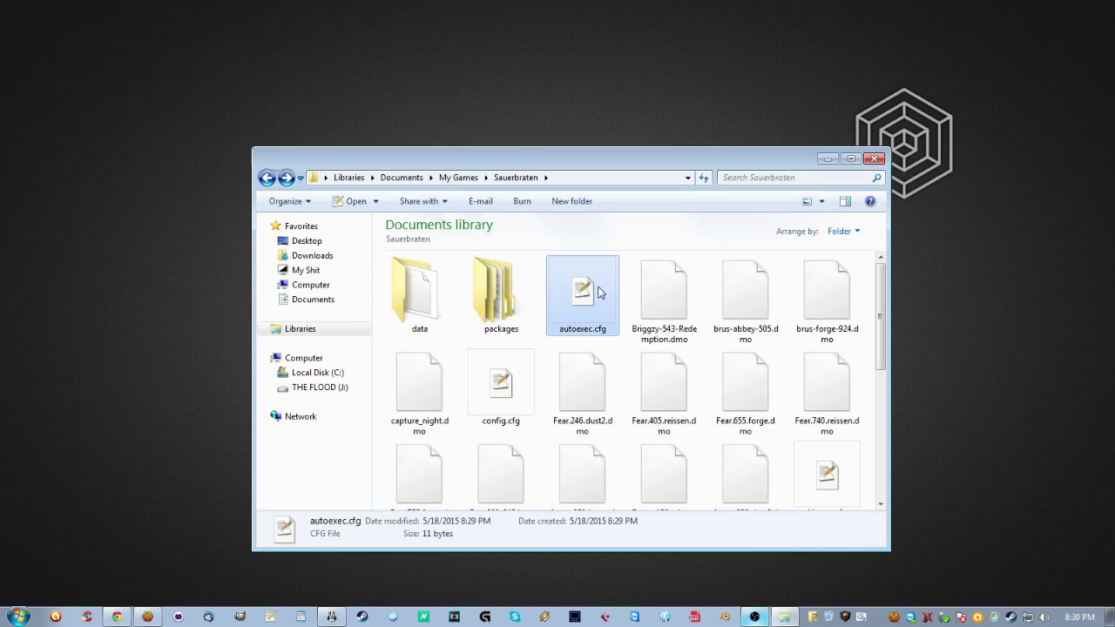
# Step: Select random.png in the Sauerbraten folder, then switch to the mc-Lab forum topic in Chrome
pyautogui.click(648, 281)
pyautogui.scroll(-5, 557, 357)
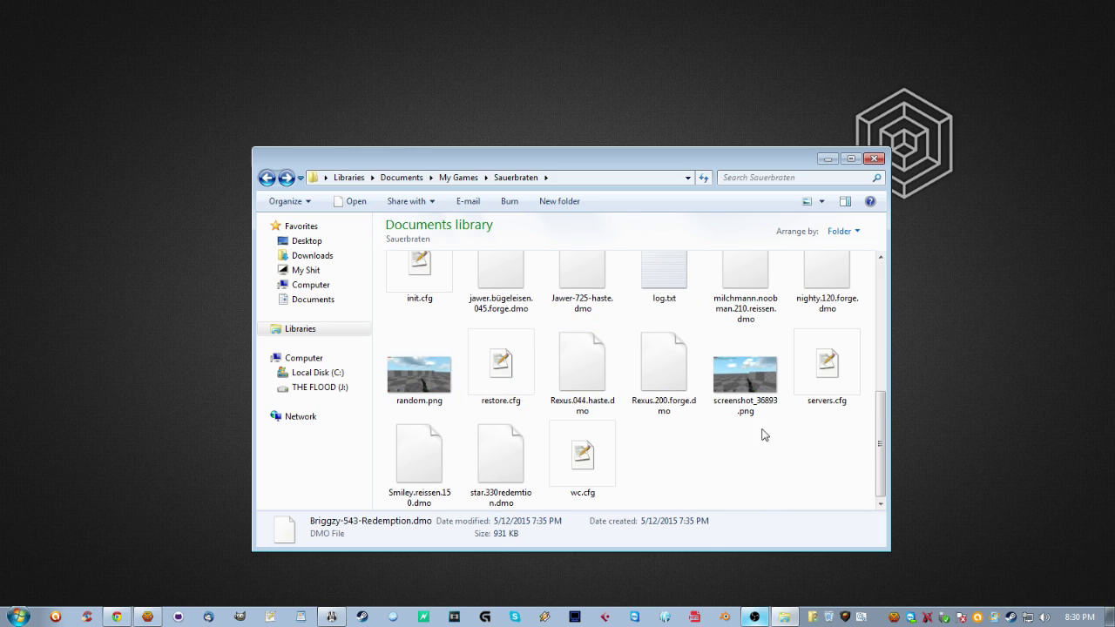
pyautogui.click(752, 394)
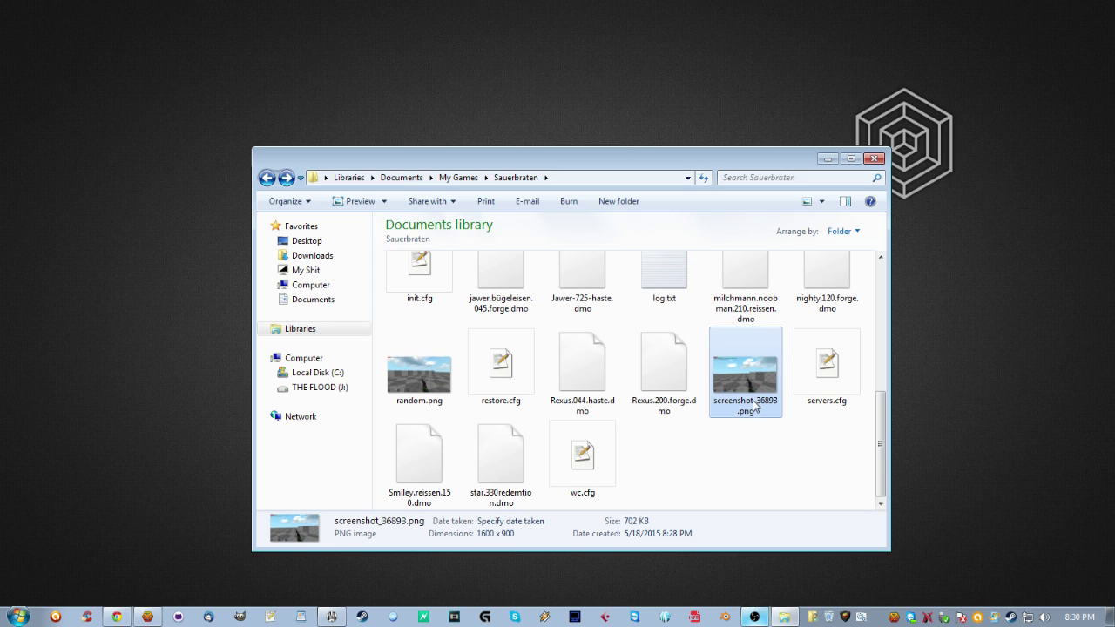
pyautogui.click(418, 405)
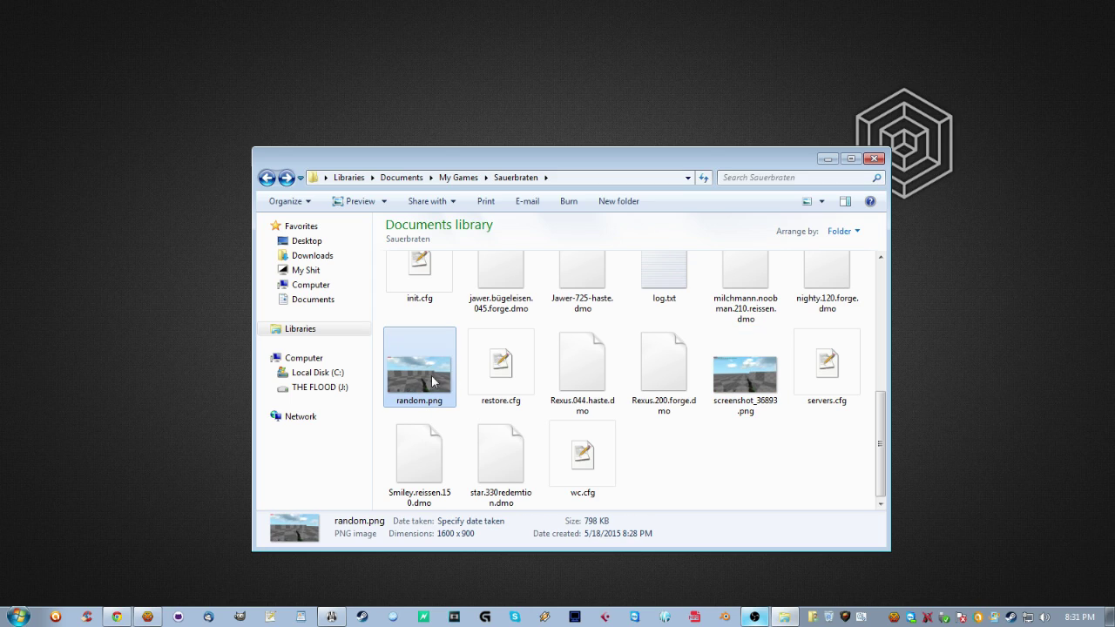
pyautogui.scroll(5, 721, 461)
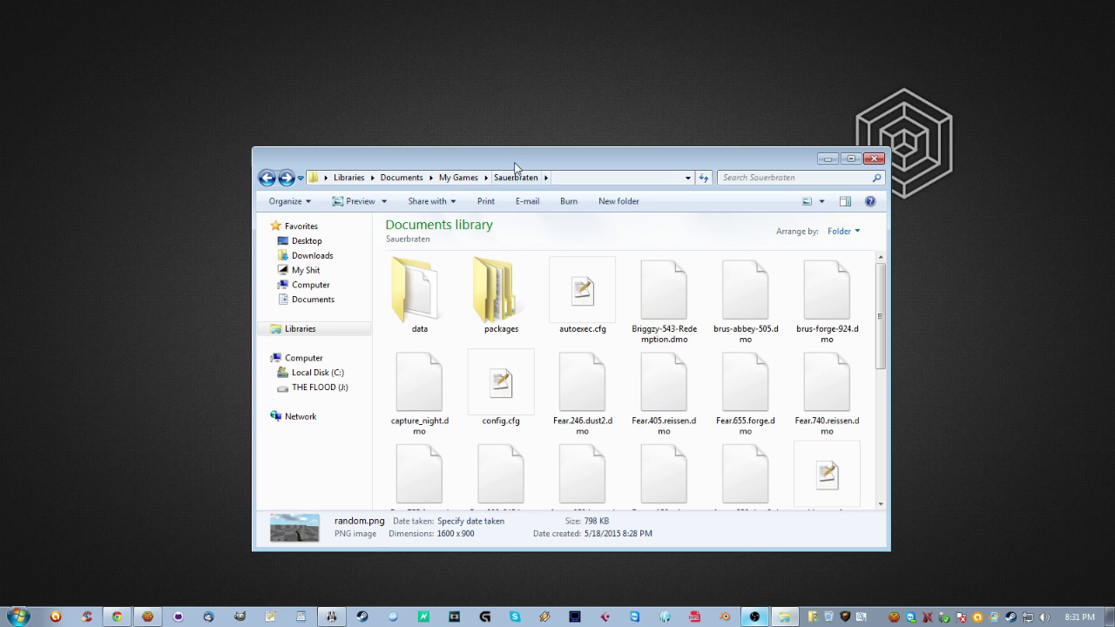
pyautogui.moveTo(514, 161); pyautogui.dragTo(502, 156)
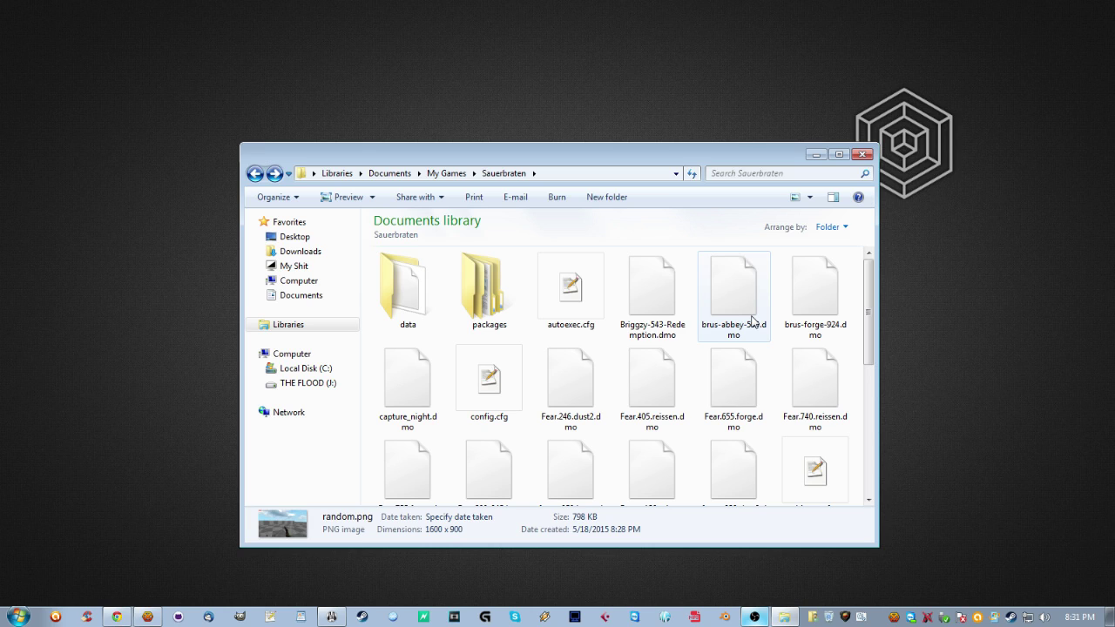
pyautogui.hotkey('alt', 'Tab')
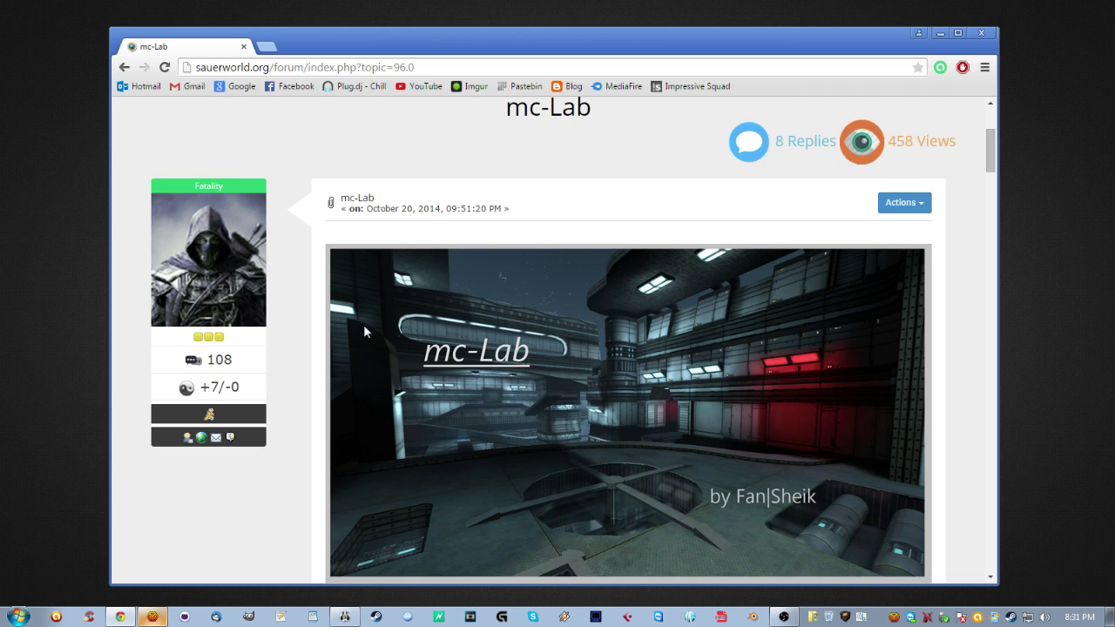
# Step: Scroll down to the Update #2 notes and the three attached zips, including mc-lab_update2.zip
pyautogui.scroll(-15, 470, 350)
pyautogui.scroll(-3, 622, 396)
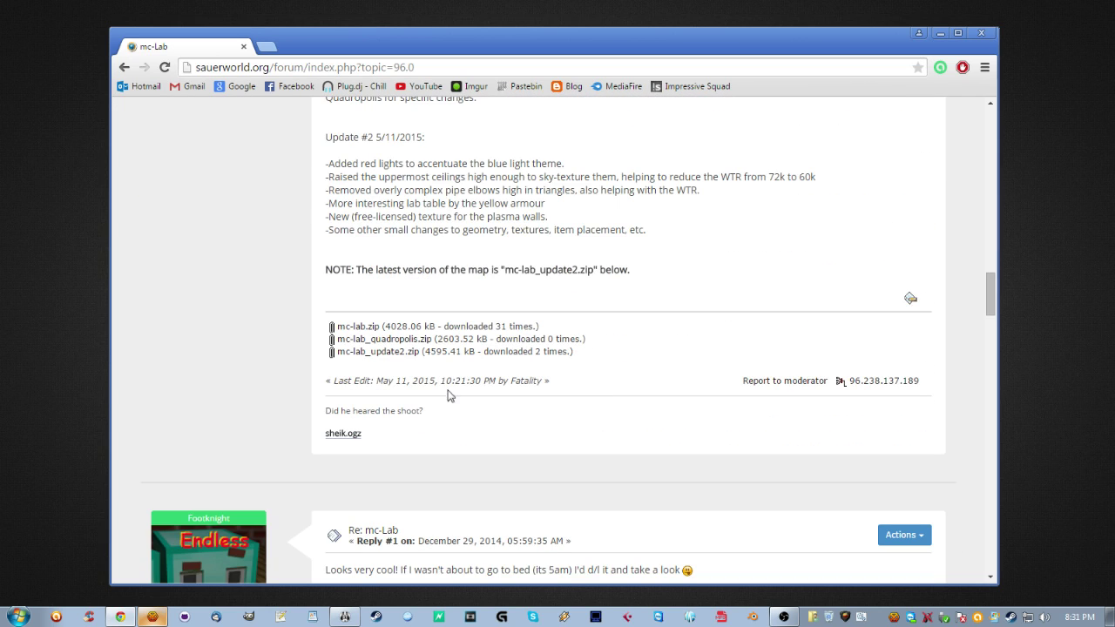